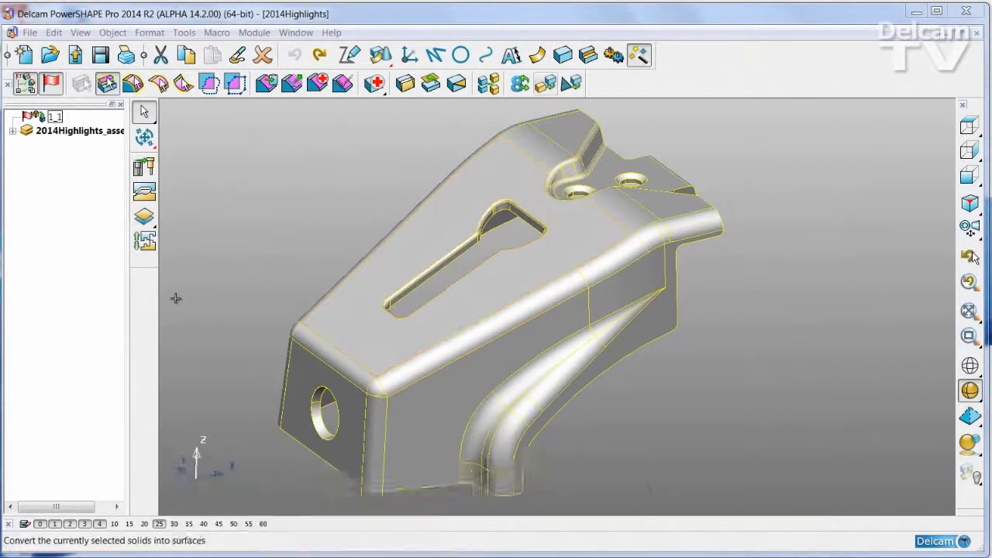
- Run the solid core/cavity separation on the part and pull the two halves apart along the split line
left_click(145, 242)
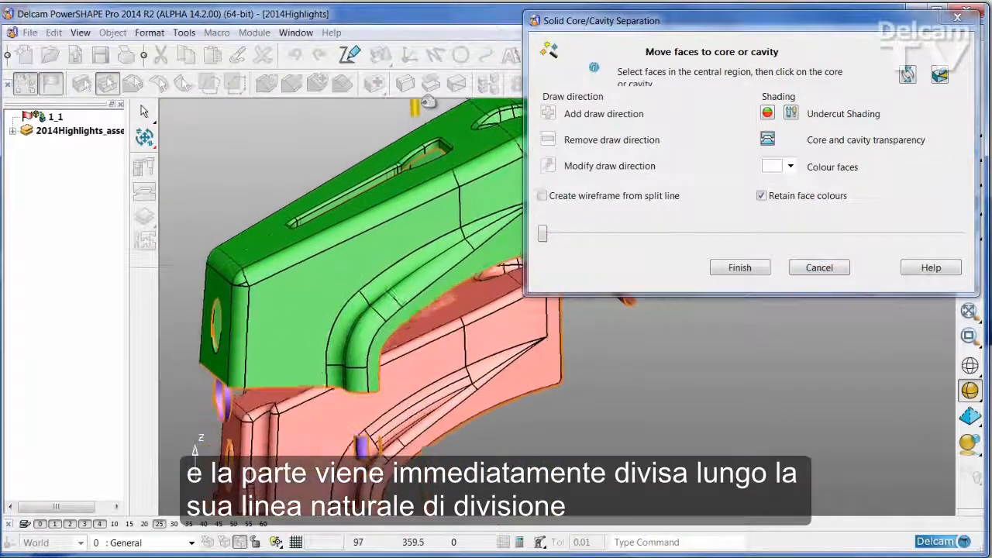
left_click_drag(543, 233, 638, 234)
middle_click_drag(448, 212, 366, 393)
scroll(366, 393, "down", 3)
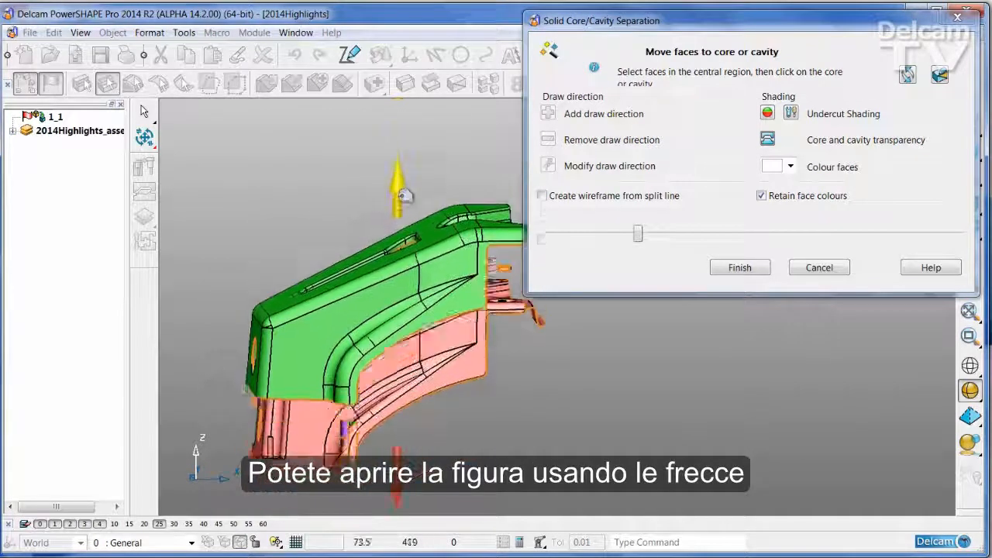
- Close the core and cavity halves, open them again to examine the ambiguous faces, and close them
left_click_drag(406, 197, 405, 257)
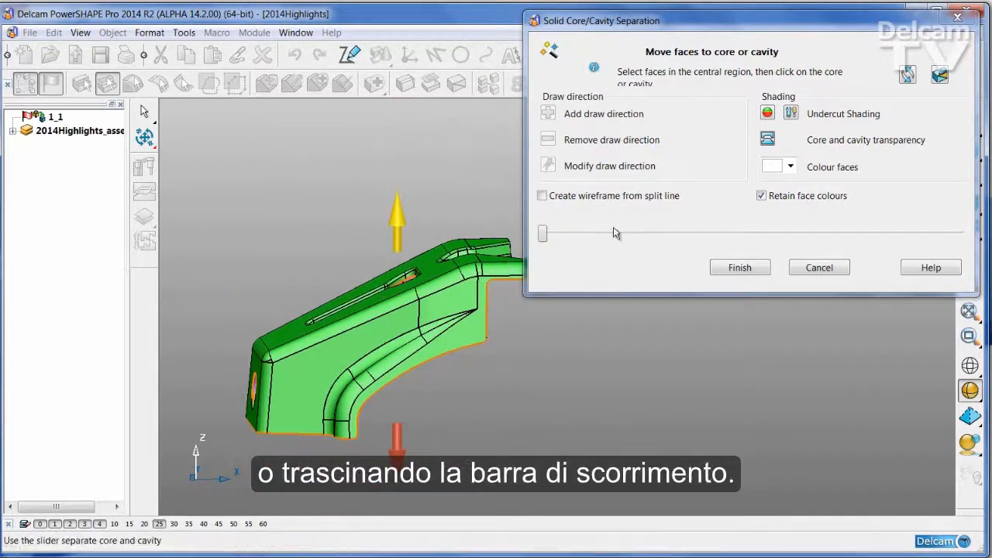
left_click_drag(543, 234, 573, 234)
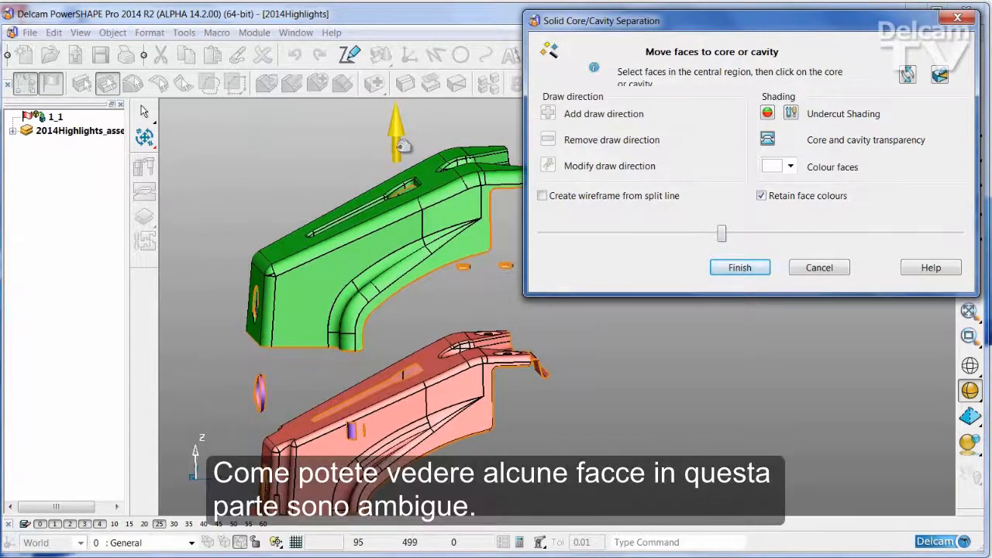
left_click_drag(402, 146, 404, 267)
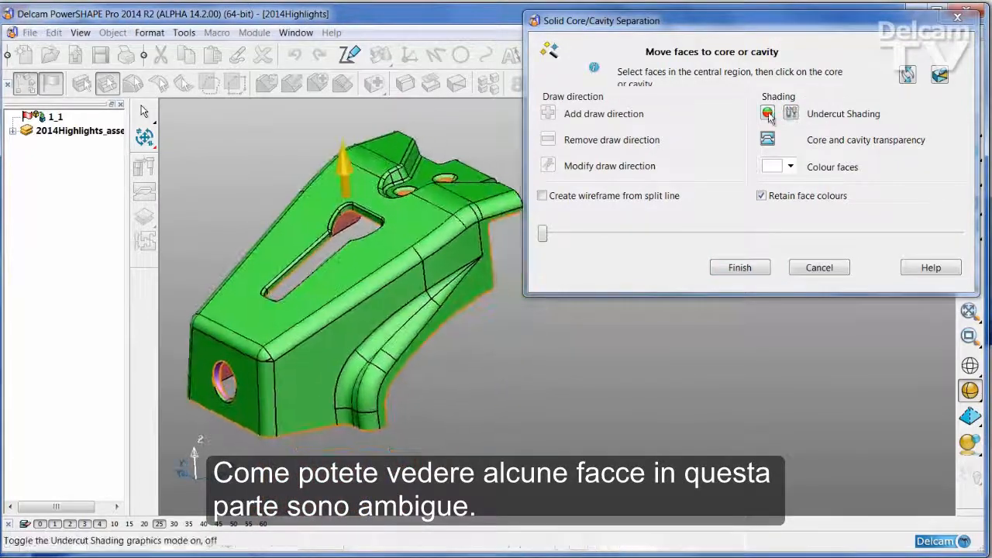
- Turn on undercut shading and examine the faces around the front hole and the top slot
left_click(791, 113)
mouse_move(500, 358)
middle_mouse_down()
mouse_move(499, 342)
mouse_move(520, 401)
mouse_move(426, 401)
mouse_move(316, 378)
middle_mouse_up()
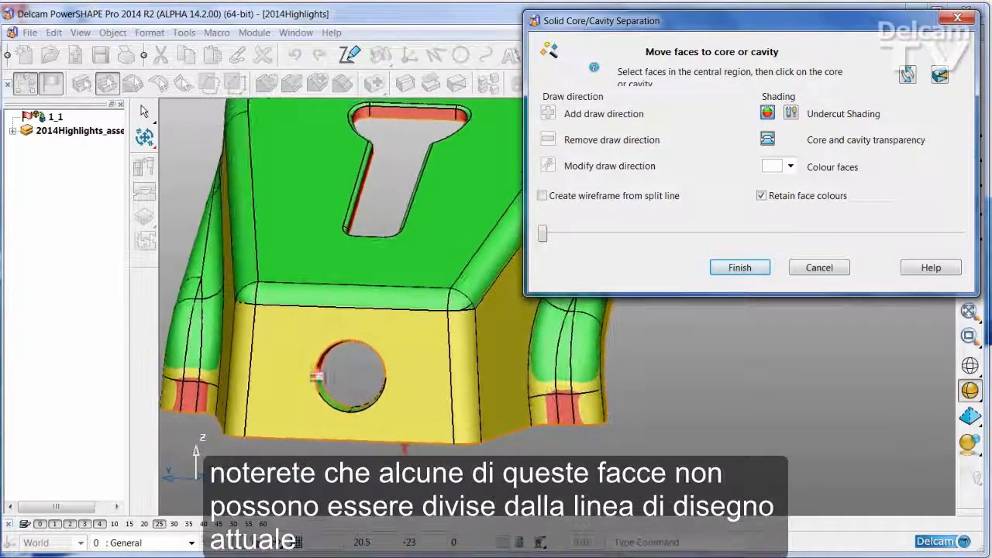
mouse_move(397, 302)
middle_mouse_down()
mouse_move(447, 352)
mouse_move(403, 328)
mouse_move(377, 279)
mouse_move(381, 259)
mouse_move(355, 317)
mouse_move(434, 414)
mouse_move(407, 346)
mouse_move(415, 204)
mouse_move(403, 197)
mouse_move(447, 268)
mouse_move(513, 312)
mouse_move(556, 387)
middle_mouse_up()
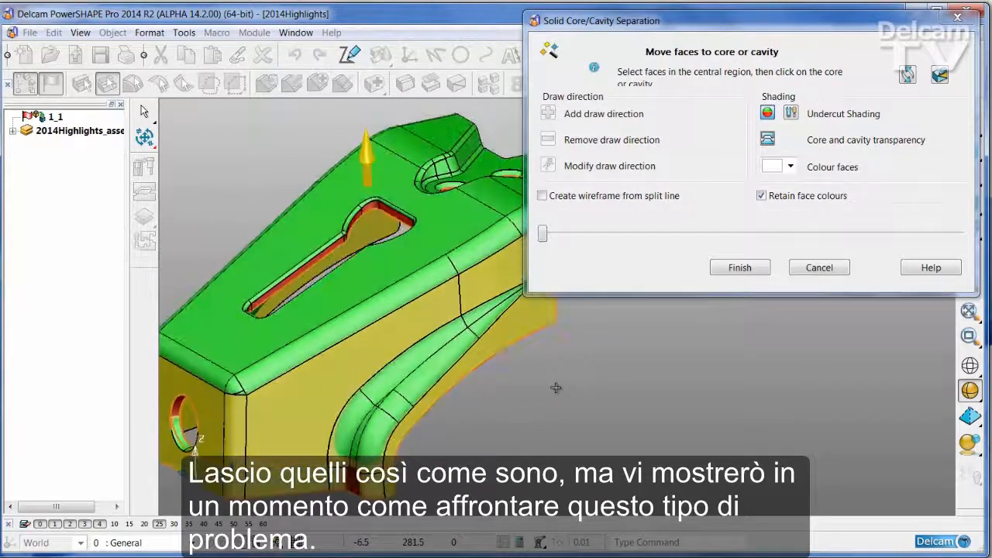
- Turn on core and cavity transparency and move the ambiguous faces inside the two rear holes to the green upper half
left_click(769, 141)
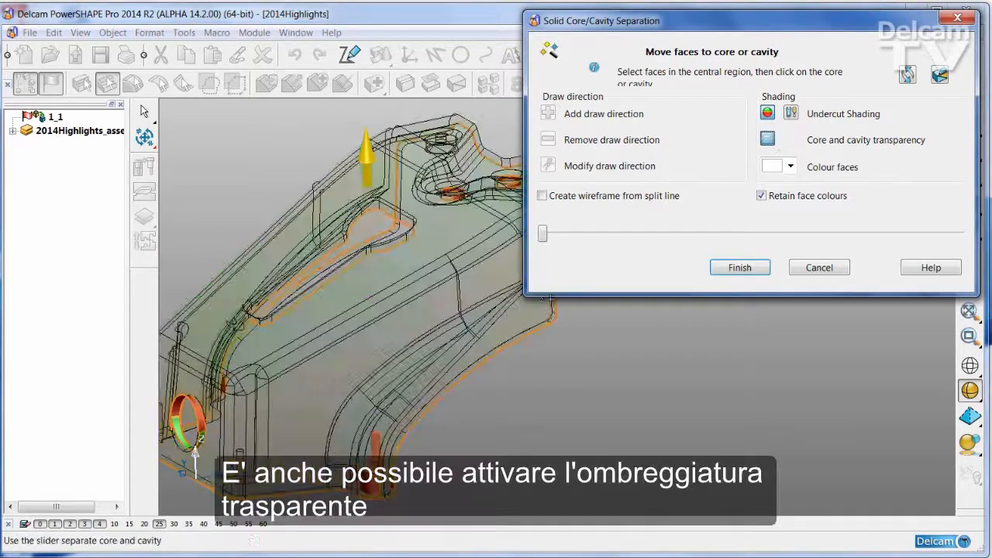
middle_click_drag(578, 349, 530, 337)
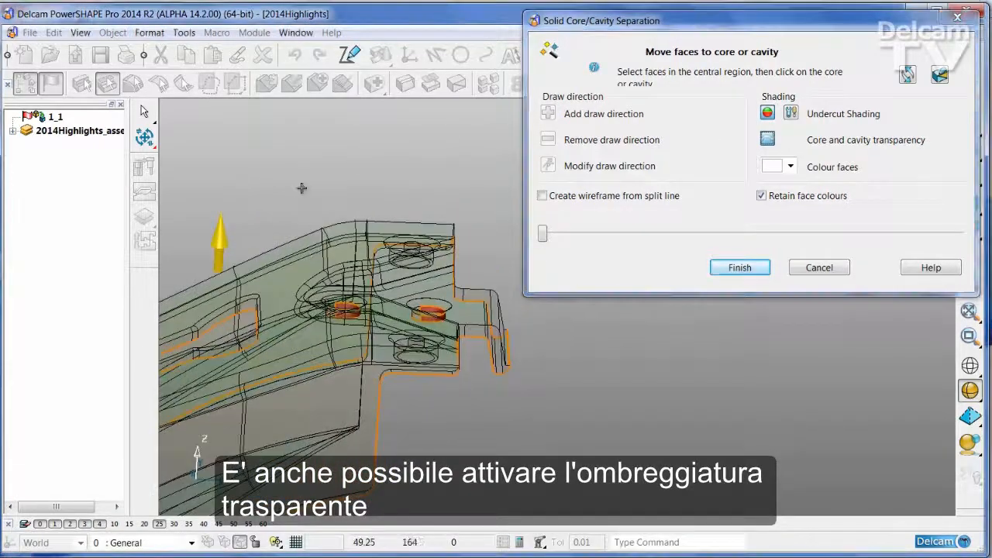
left_click_drag(464, 423, 464, 423)
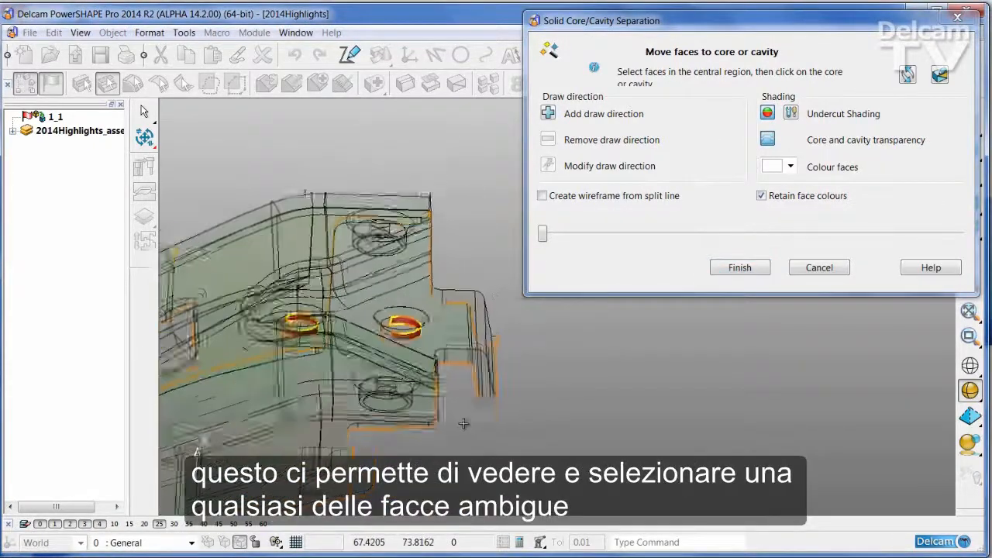
middle_click_drag(408, 346, 721, 326)
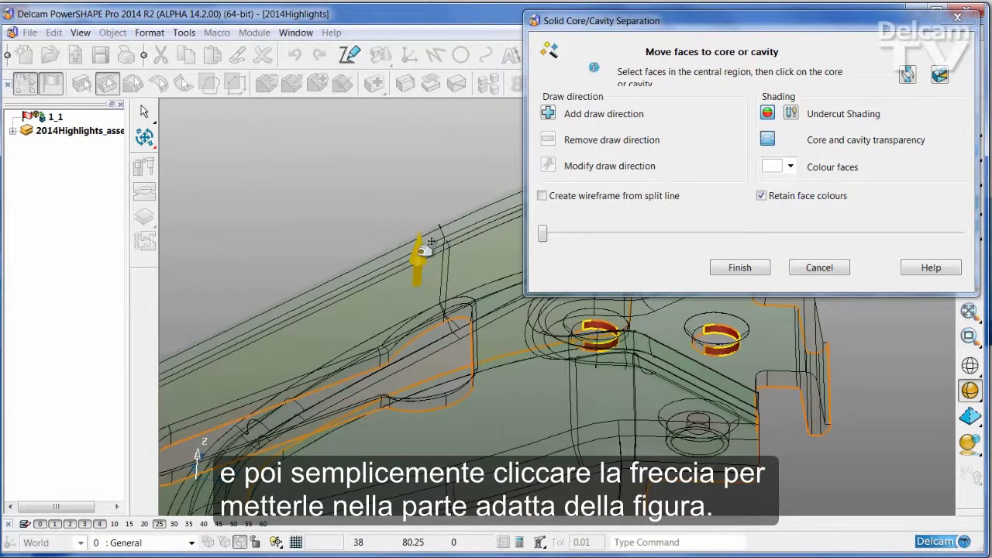
mouse_move(430, 244)
middle_mouse_down()
mouse_move(414, 256)
mouse_move(390, 222)
middle_mouse_up()
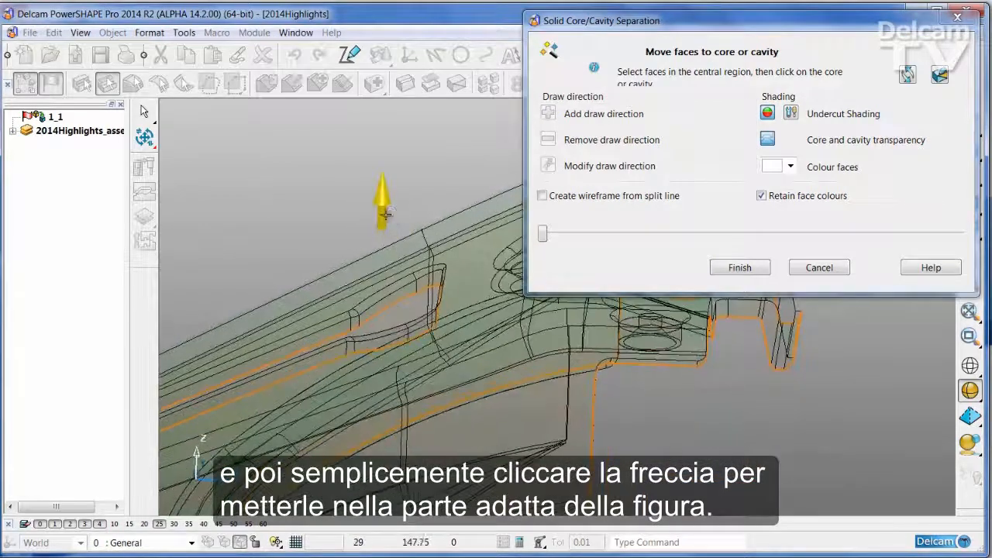
left_click(386, 215)
- Separate the halves slightly, move the remaining ambiguous faces in the lower area to the red lower half, and close the halves
middle_click_drag(740, 390, 641, 390, "shift")
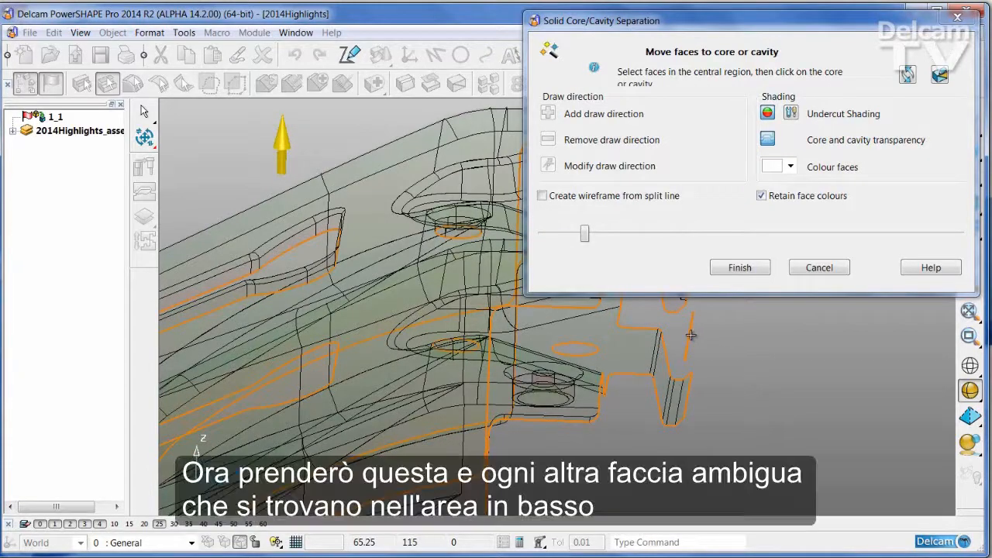
mouse_move(708, 350)
middle_mouse_down()
mouse_move(349, 207)
mouse_move(365, 411)
mouse_move(349, 431)
middle_mouse_up()
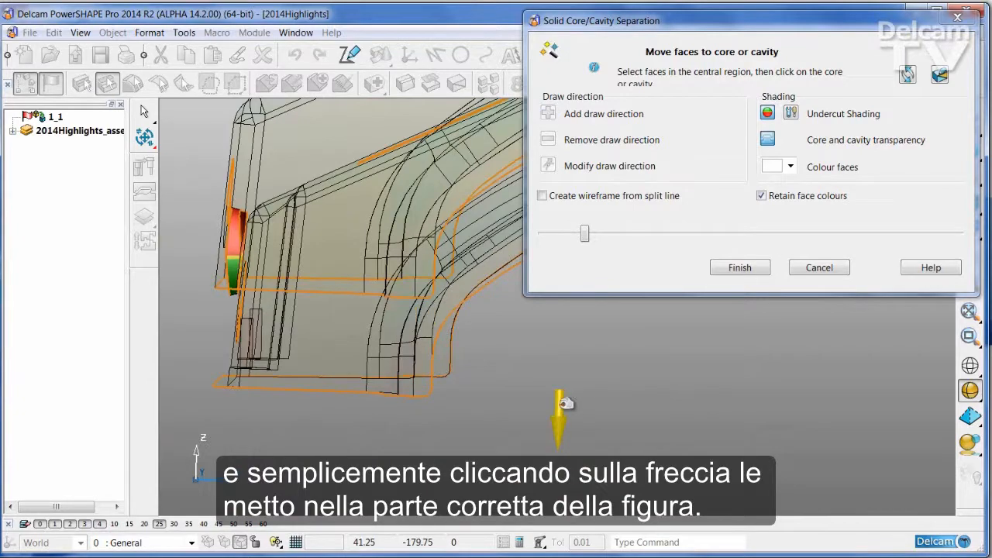
mouse_move(566, 403)
middle_mouse_down()
mouse_move(604, 405)
mouse_move(594, 406)
mouse_move(596, 189)
mouse_move(539, 318)
middle_mouse_up()
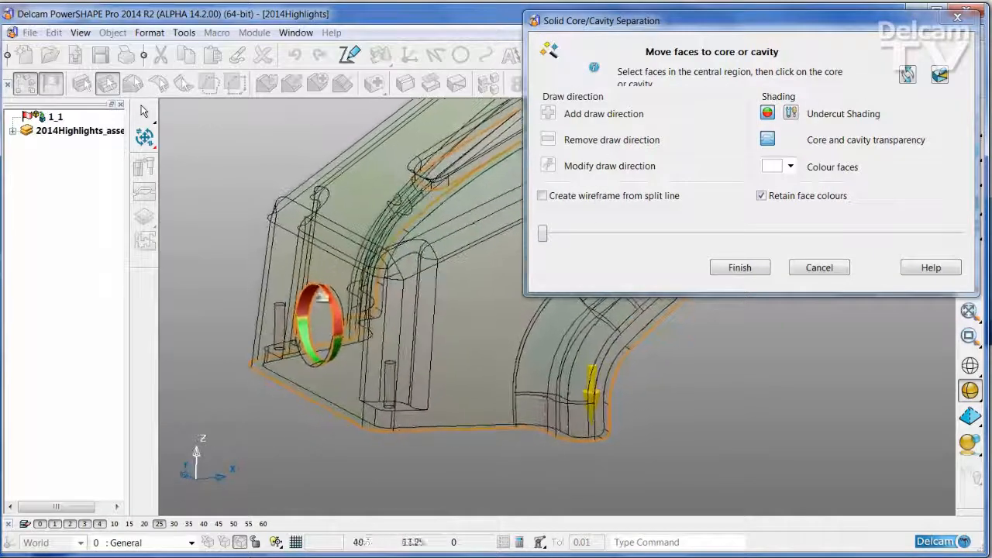
- Select the inner faces of the round hole in the front wall and turn off core and cavity transparency
mouse_move(321, 297)
middle_mouse_down()
mouse_move(353, 339)
mouse_move(342, 320)
mouse_move(366, 309)
middle_mouse_up()
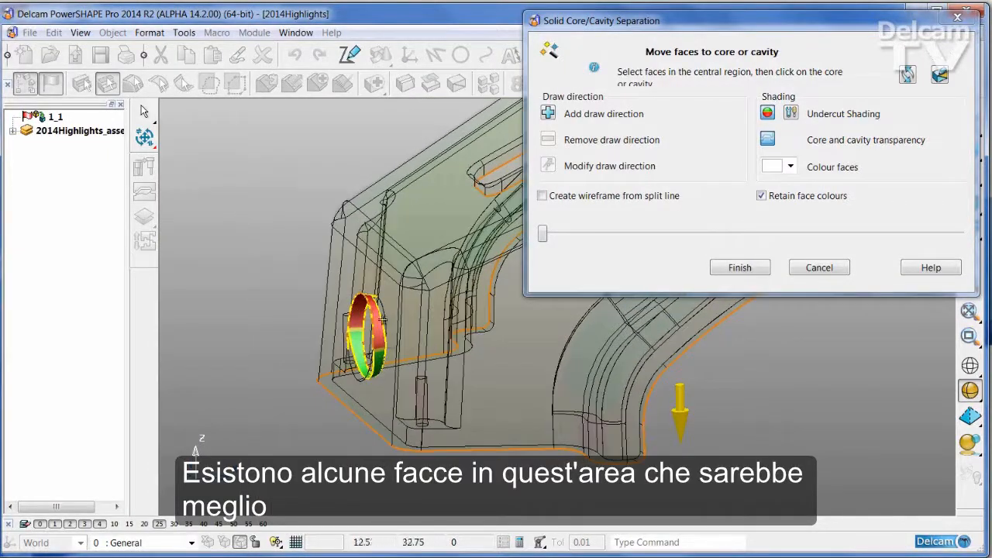
middle_click_drag(399, 337, 402, 334)
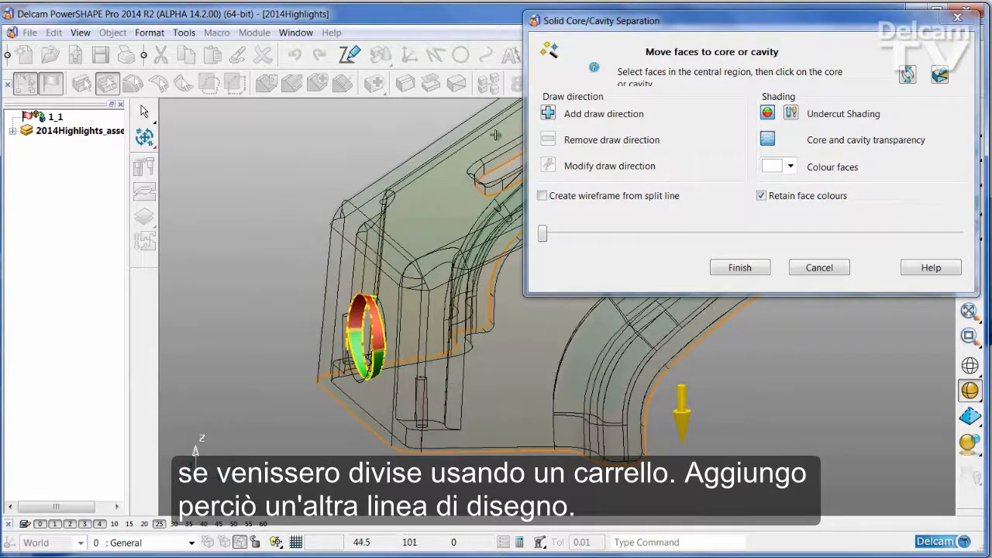
left_click(767, 140)
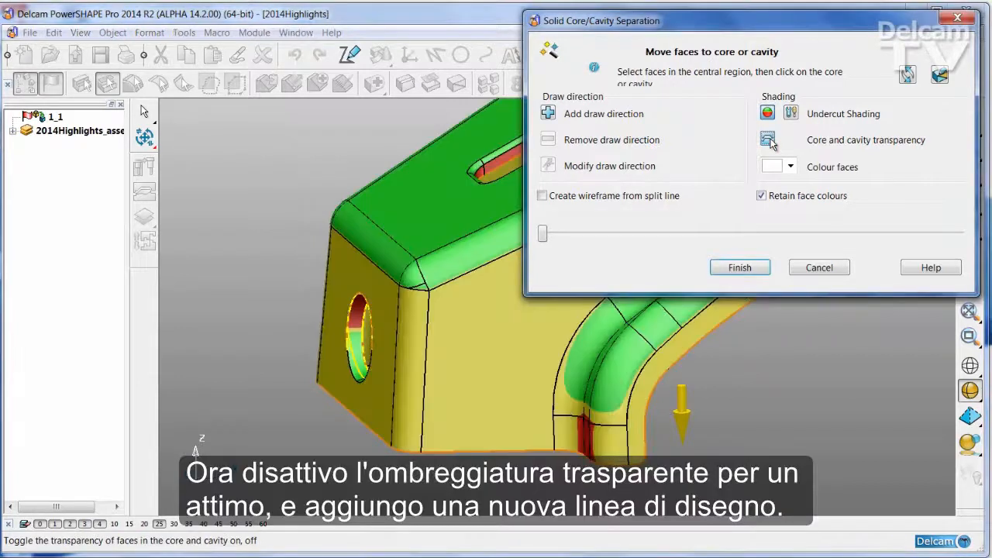
- Add a draw direction for the selected hole faces, pointing outward from the front wall, and accept it
left_click(548, 115)
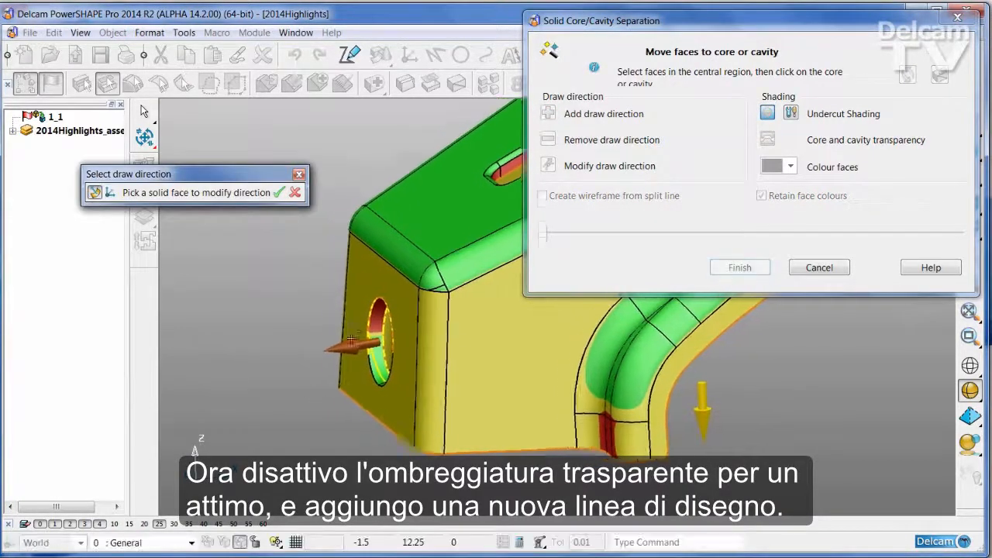
middle_click_drag(291, 326, 288, 353)
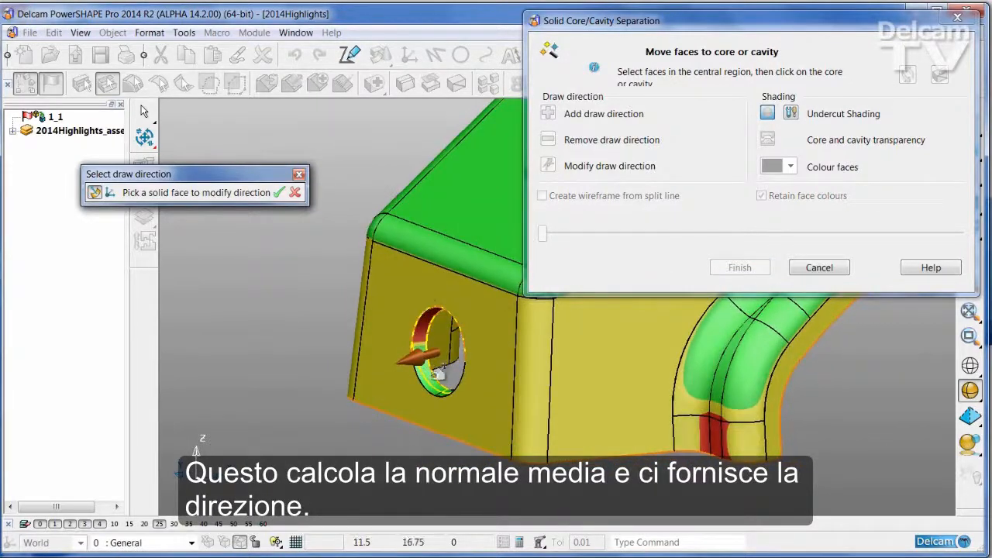
middle_click_drag(454, 342, 438, 345)
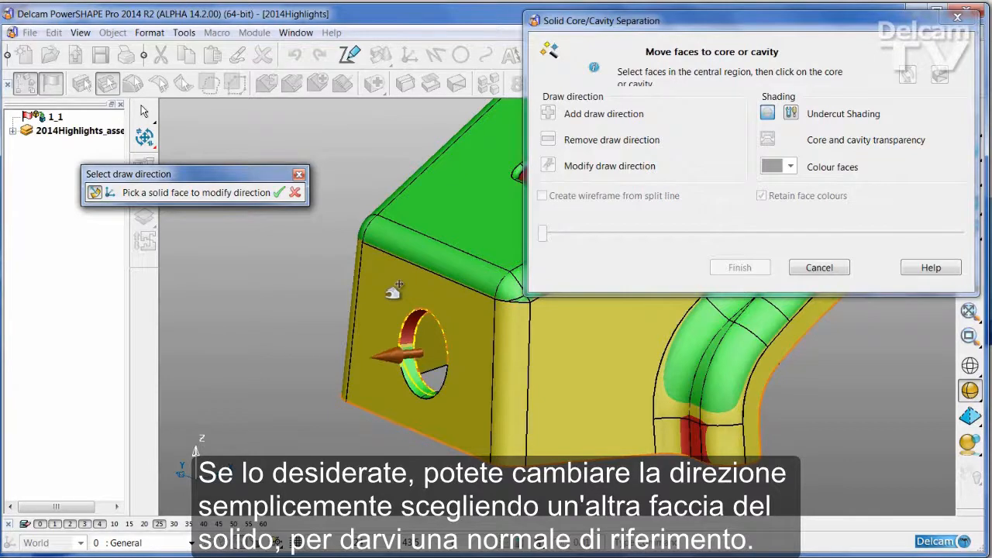
middle_click_drag(465, 345, 438, 345)
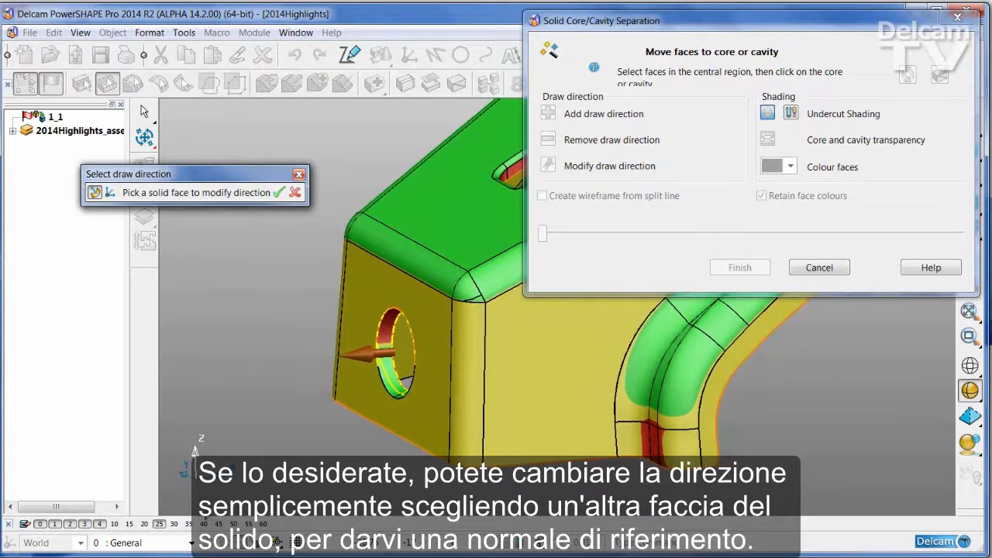
left_click(278, 194)
- Pull the parts open along the new draw direction and transfer the ambiguous faces around the front hole to the correct part
mouse_move(297, 303)
middle_mouse_down()
mouse_move(365, 320)
mouse_move(369, 355)
mouse_move(394, 347)
mouse_move(365, 362)
mouse_move(260, 373)
mouse_move(271, 367)
middle_mouse_up()
mouse_move(271, 367)
left_mouse_down()
mouse_move(333, 358)
mouse_move(288, 373)
left_mouse_up()
scroll(288, 373, "up", 5)
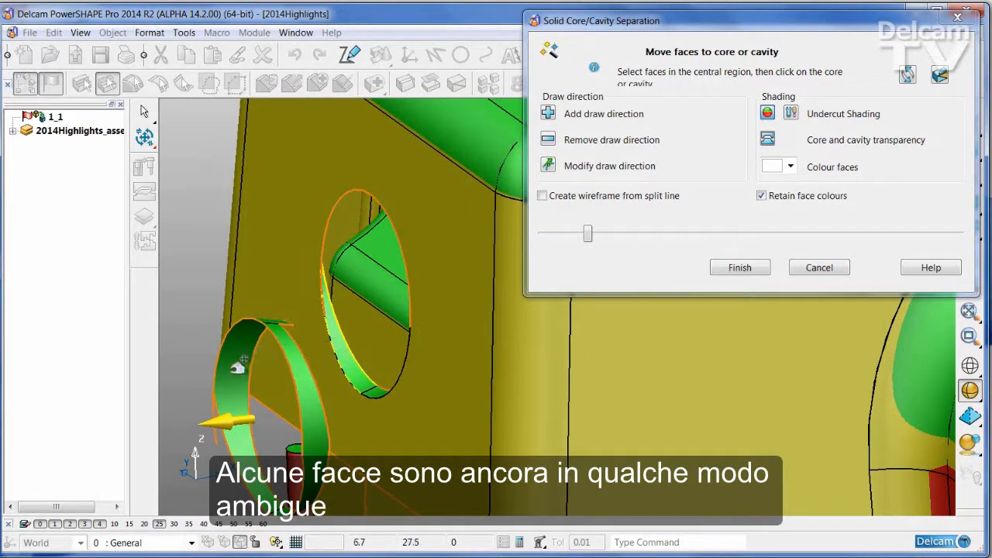
middle_click_drag(372, 370, 363, 288)
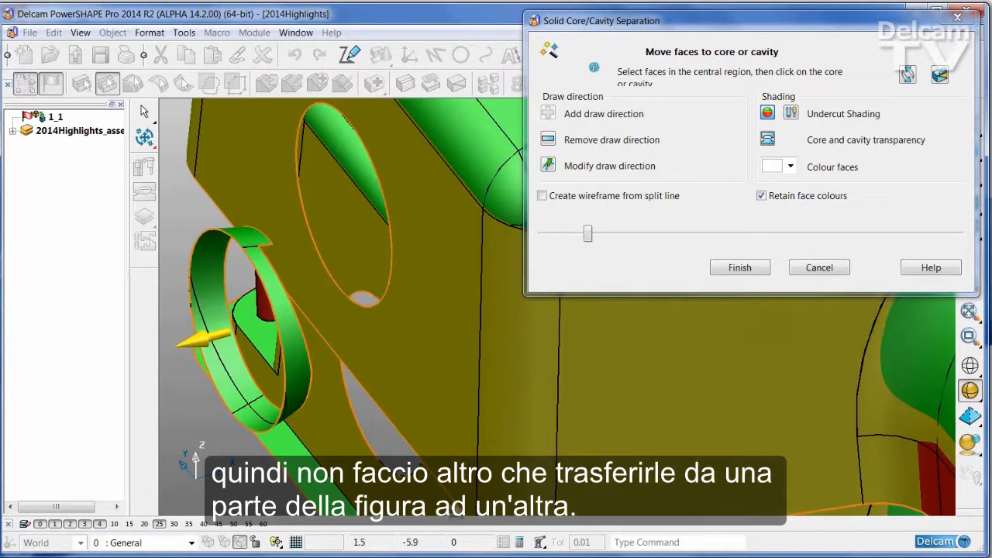
middle_click_drag(371, 434, 408, 447)
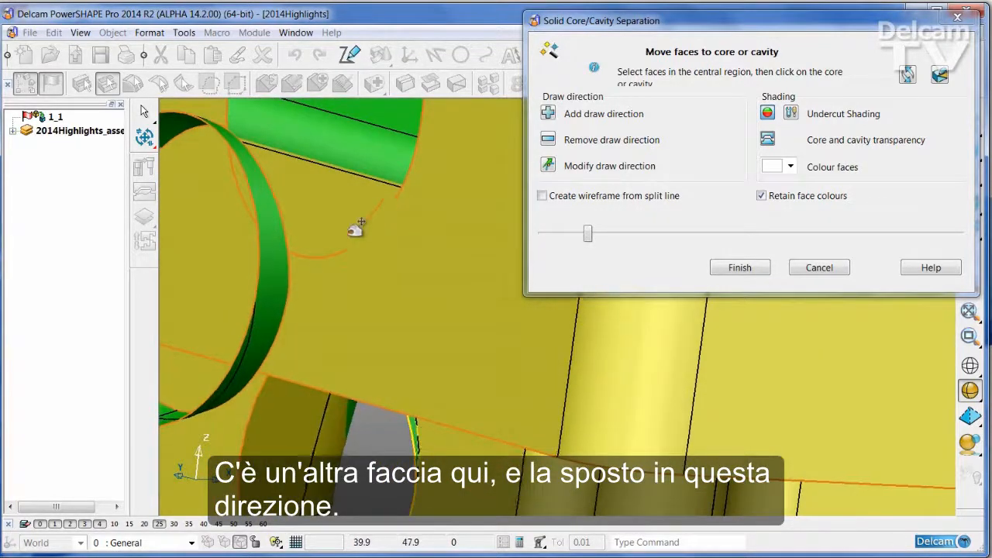
scroll(341, 256, "down", 3)
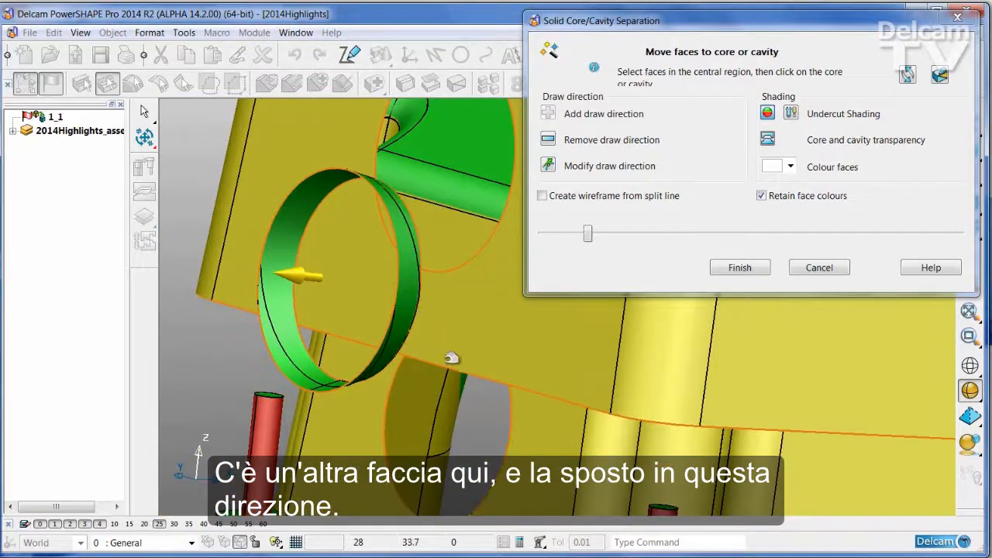
scroll(451, 357, "down", 5)
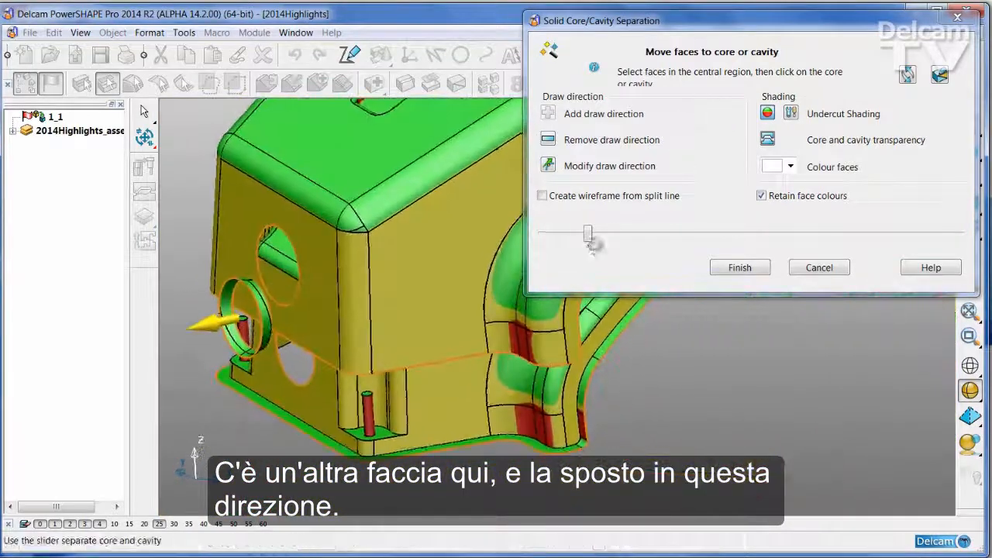
- Close the separated parts almost completely and turn off undercut shading to show the core, cavity and slider colours
left_click_drag(589, 238, 553, 245)
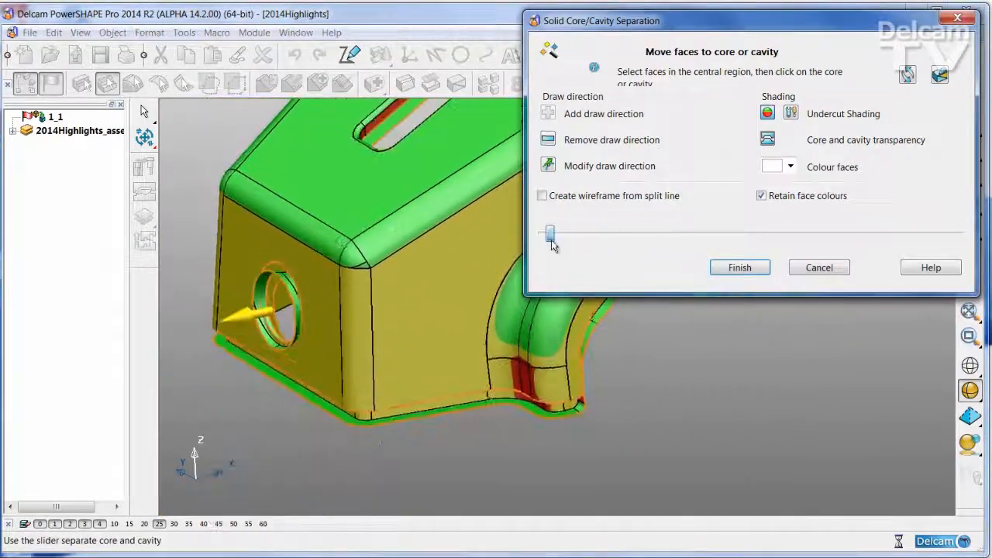
left_click(767, 116)
mouse_move(508, 318)
middle_mouse_down()
mouse_move(443, 388)
mouse_move(449, 382)
middle_mouse_up()
middle_click_drag(190, 390, 245, 372)
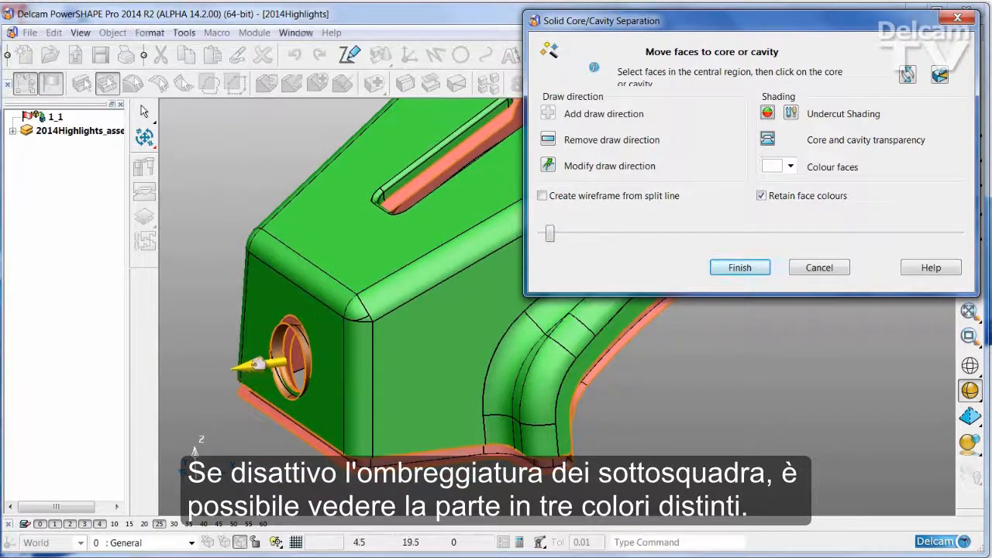
- Open the halves wider and examine how the faces of the rear edge are divided
left_click_drag(550, 233, 619, 234)
middle_click_drag(341, 228, 318, 211)
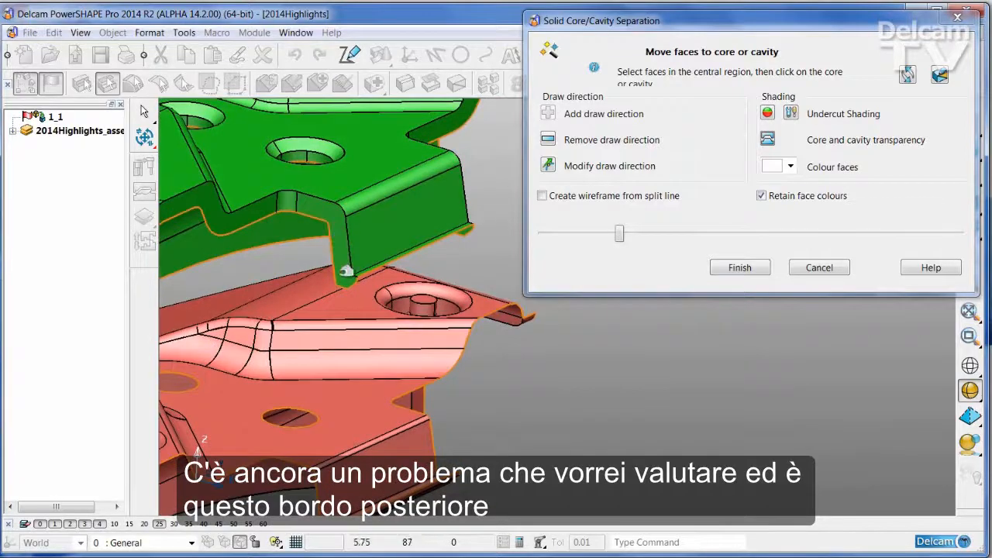
middle_click_drag(348, 245, 399, 378)
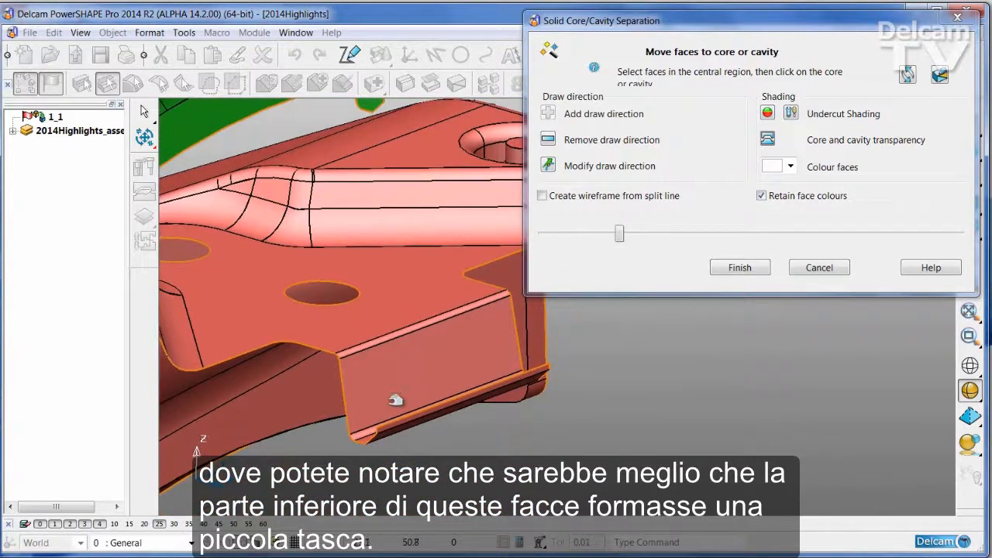
- Close the halves, start splitting faces, and draw a line about 1.9 long across the end face of the rear lip from its inner corner
left_click_drag(620, 236, 530, 242)
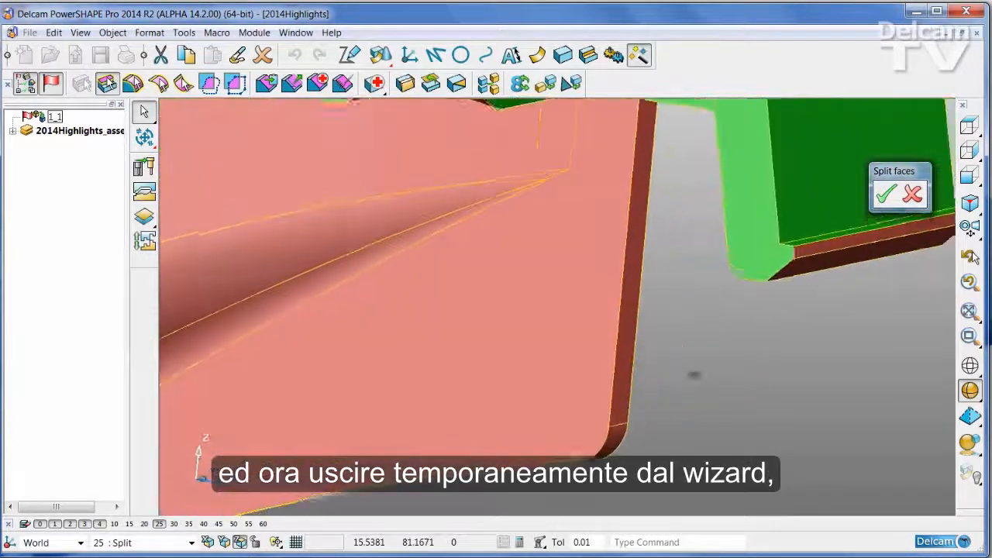
left_click(435, 56)
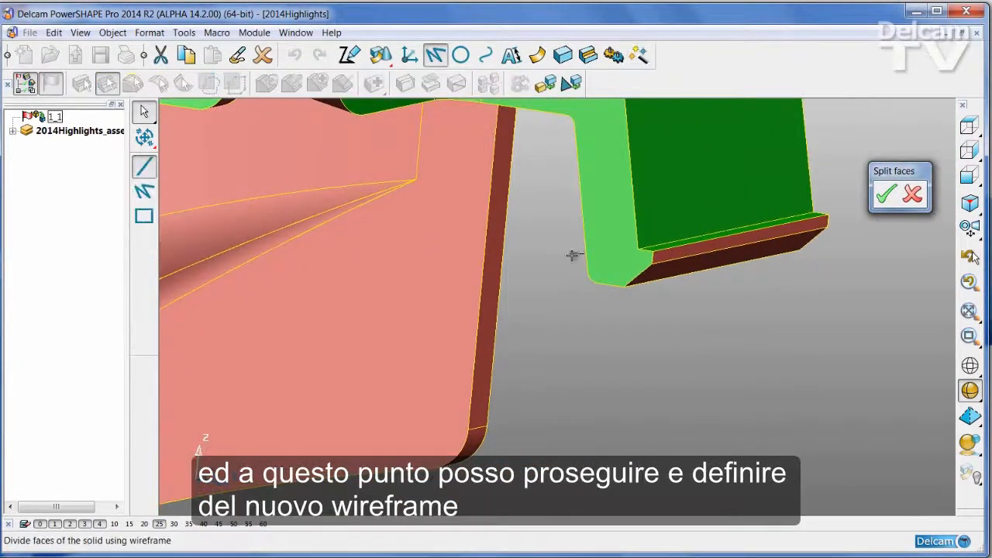
left_click(638, 249)
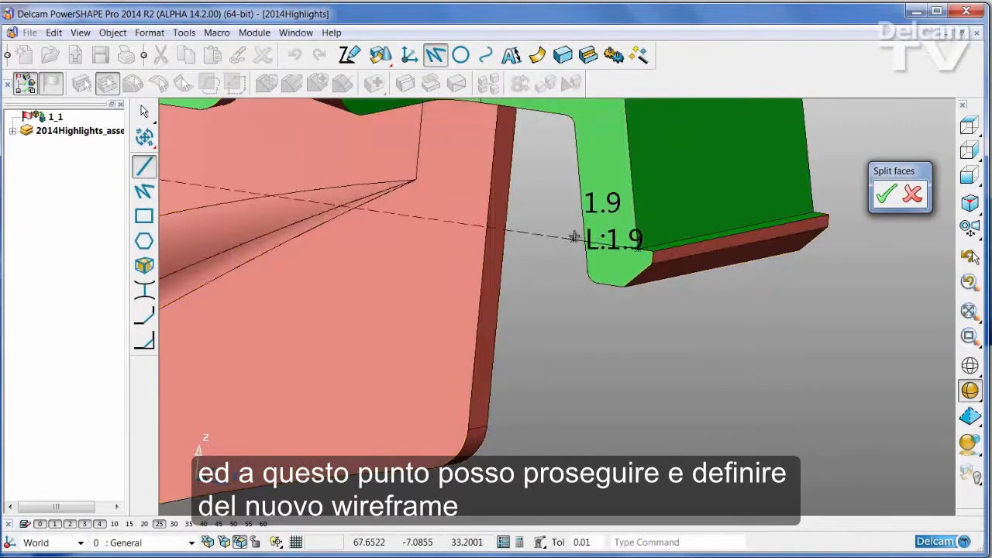
left_click(573, 237)
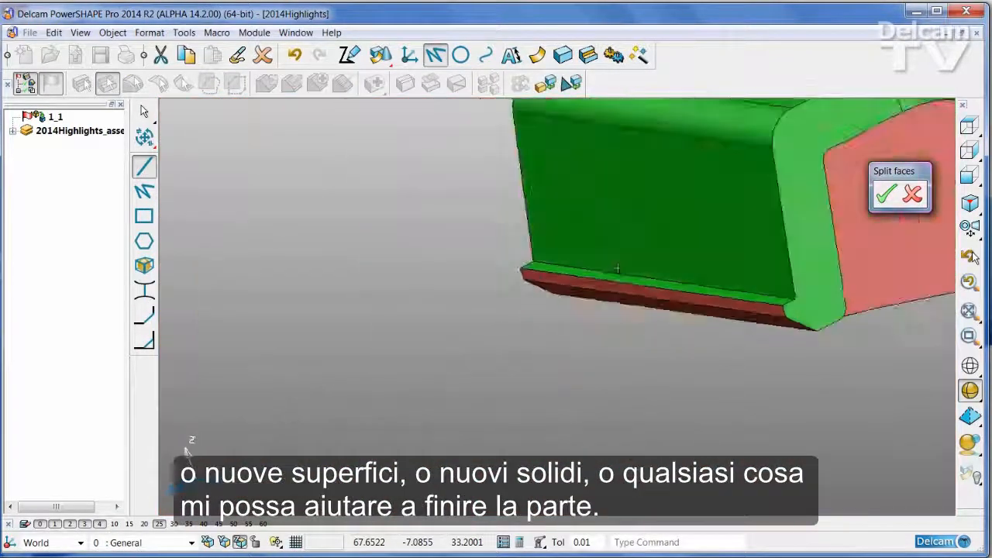
- Draw a line about 1.9 long across the opposite end face of the rear lip from its inner corner
middle_click_drag(551, 318, 546, 341)
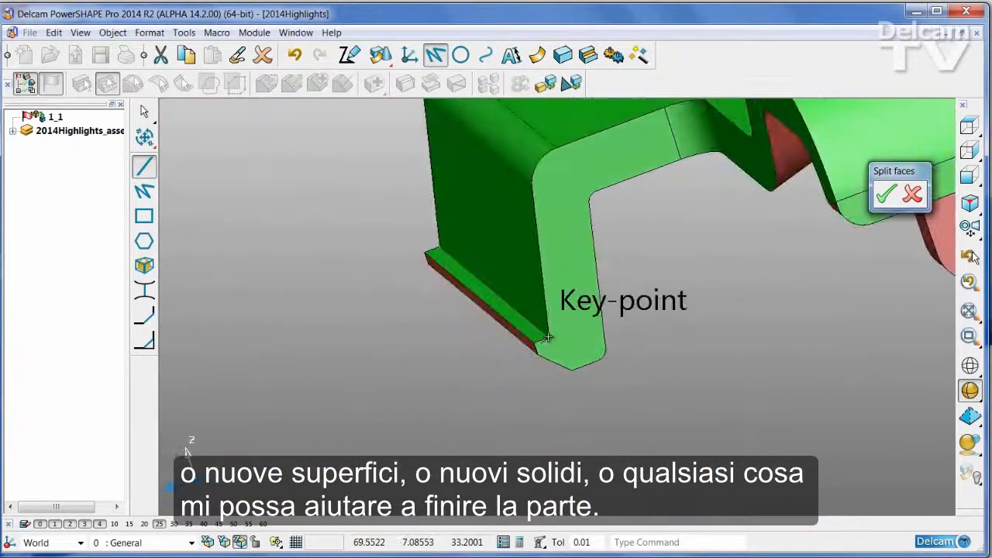
left_click(547, 337)
left_click(613, 318)
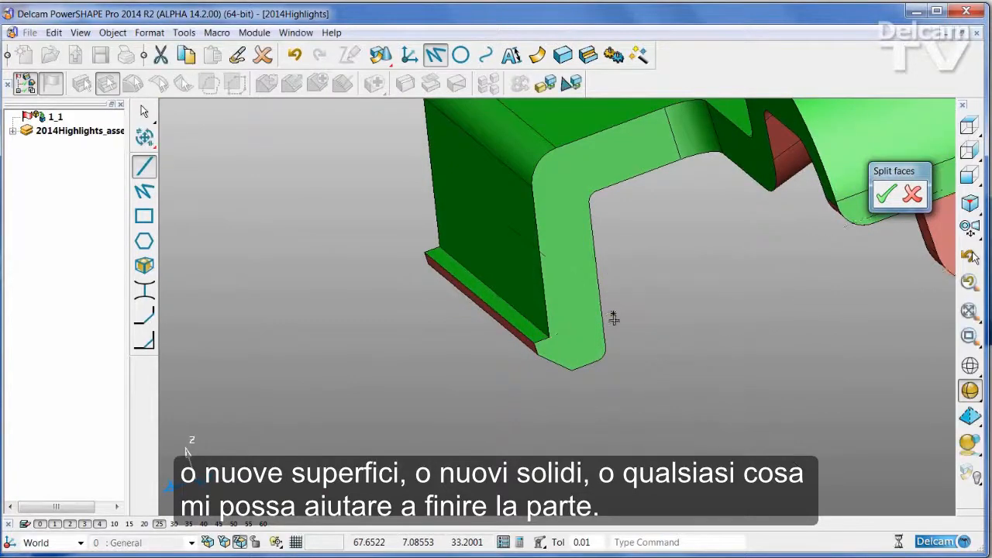
- Divide the rear edge's end face with the line drawn across it
middle_click_drag(602, 328, 504, 380)
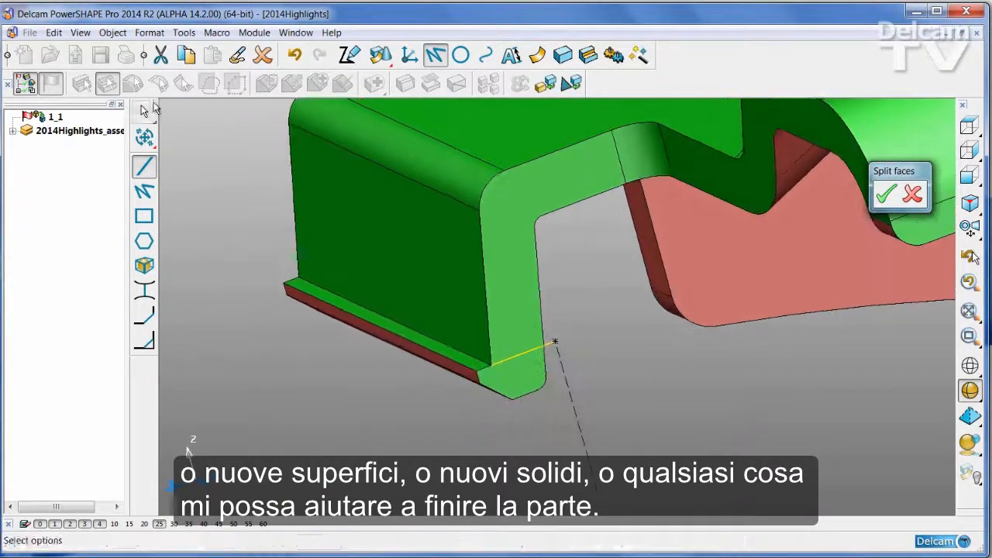
left_click(145, 111)
left_click(497, 197)
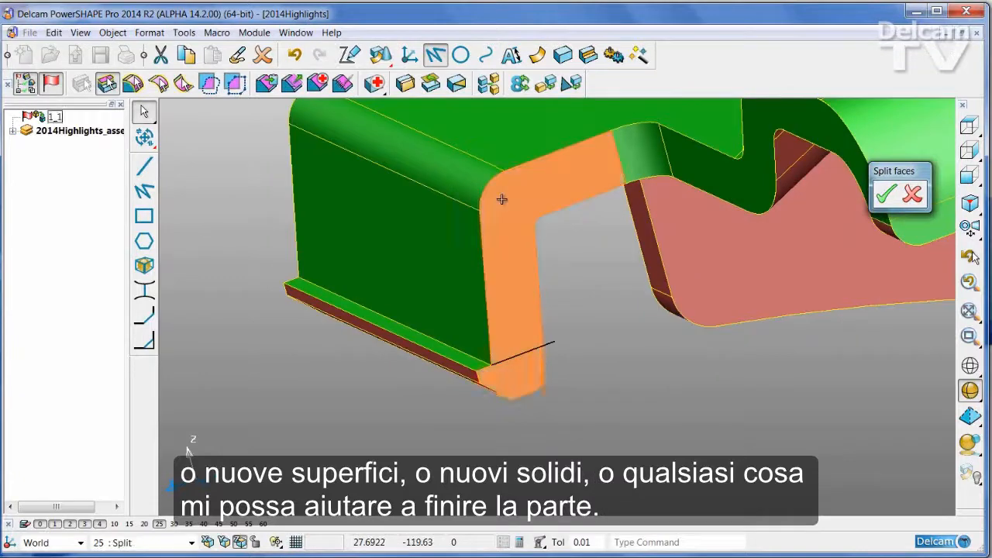
scroll(505, 201, "up", 3)
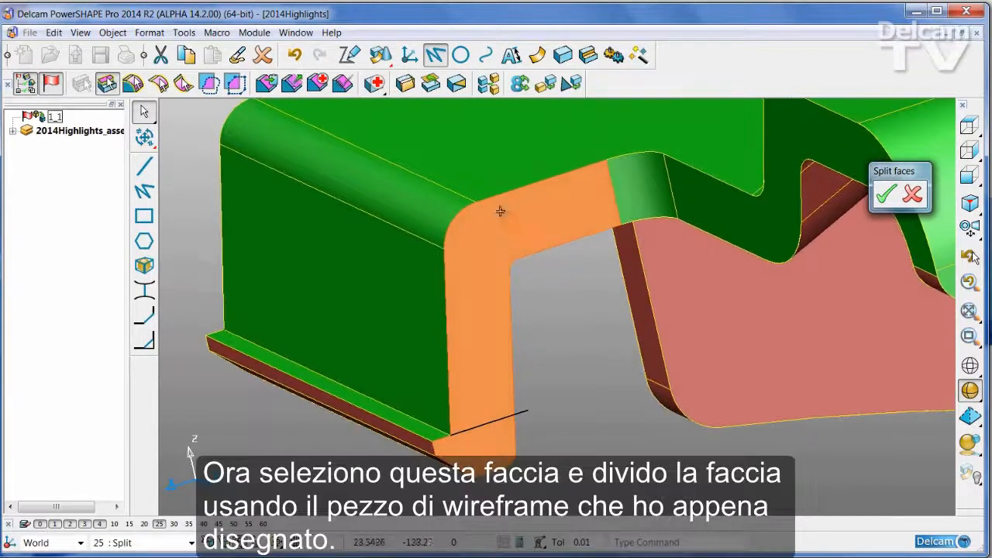
left_click(456, 83)
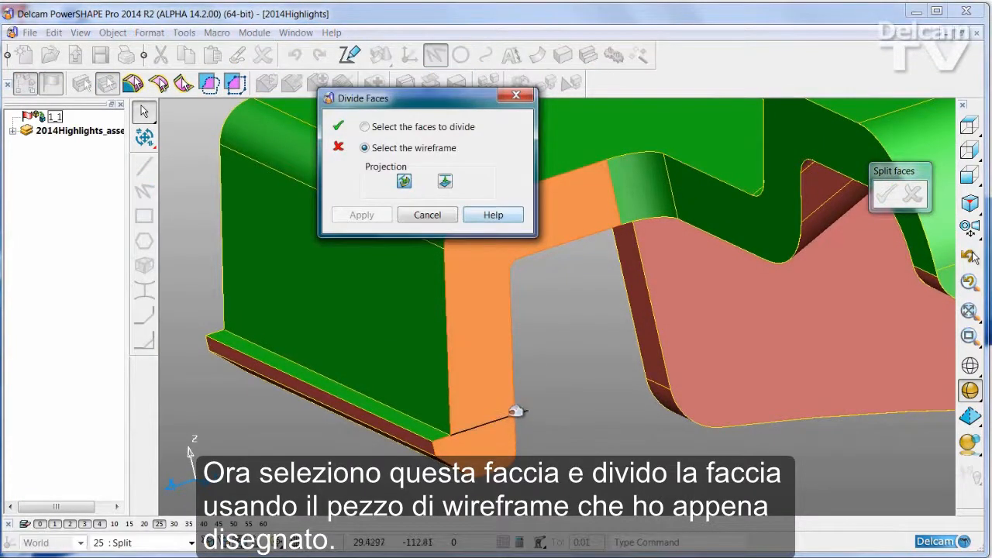
left_click(516, 413)
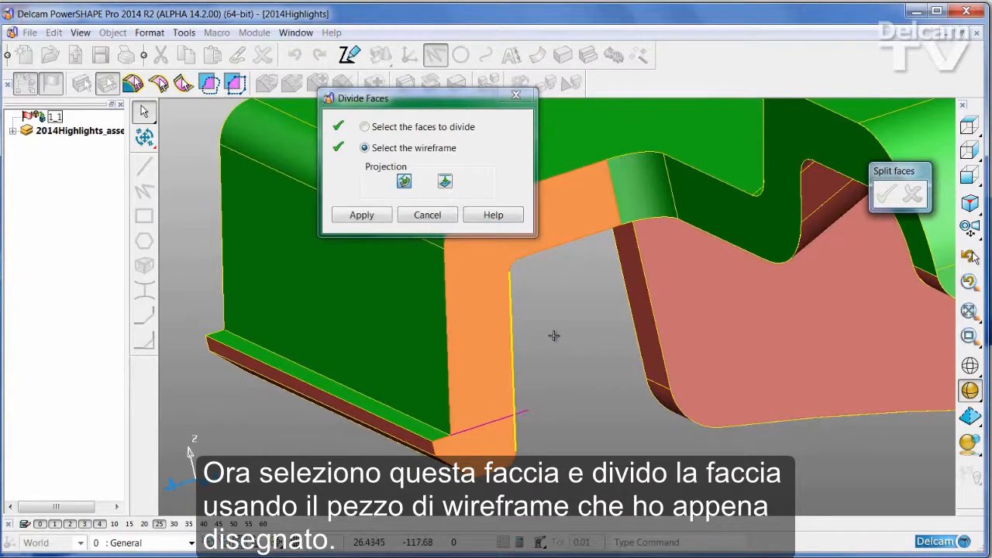
left_click(362, 215)
- Divide the matching end face at the other end of the rear edge with its own line and finish dividing faces
middle_click_drag(527, 423, 588, 416)
middle_click_drag(593, 415, 509, 315)
left_click(509, 315)
left_click(405, 130)
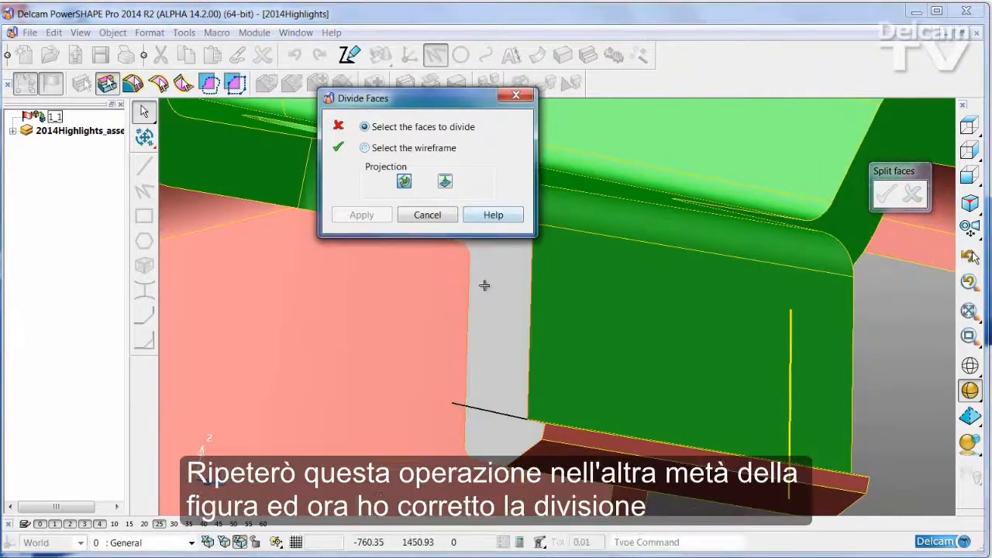
left_click(485, 286)
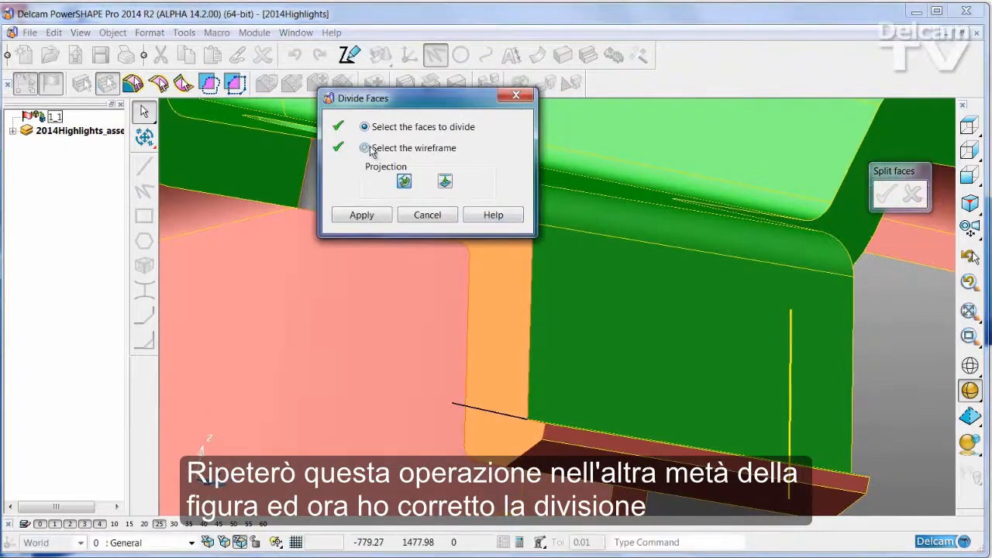
left_click(484, 408)
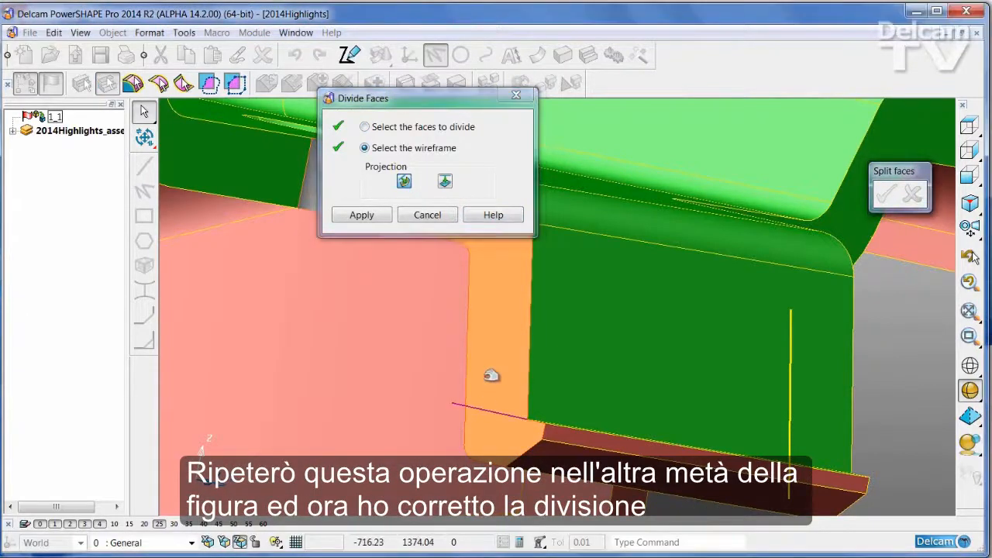
right_click(491, 376)
scroll(436, 211, "down", 3)
left_click(436, 217)
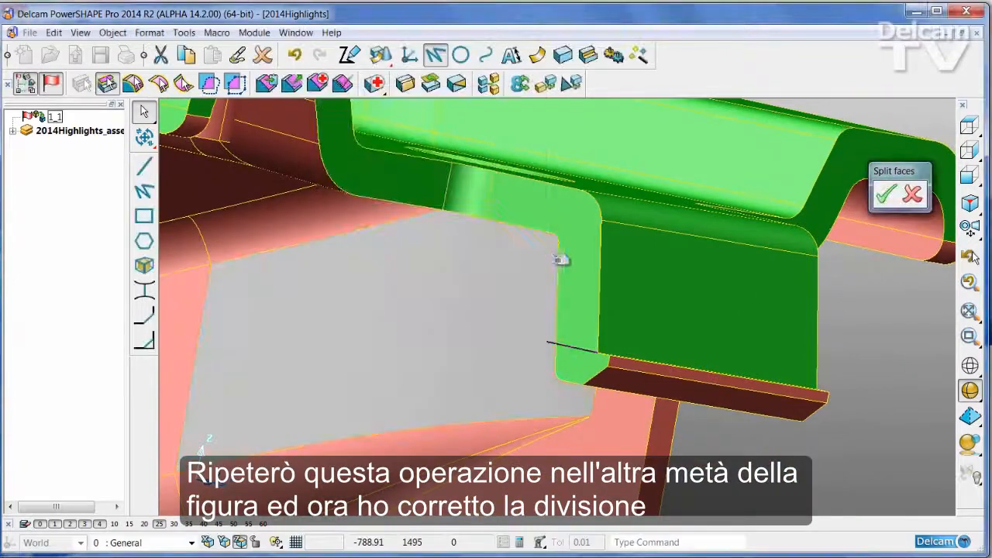
- Draft the two small lower end faces of the rear lip at an angle of 359, using the lip's narrow upper face as reference
middle_click_drag(580, 358, 546, 201)
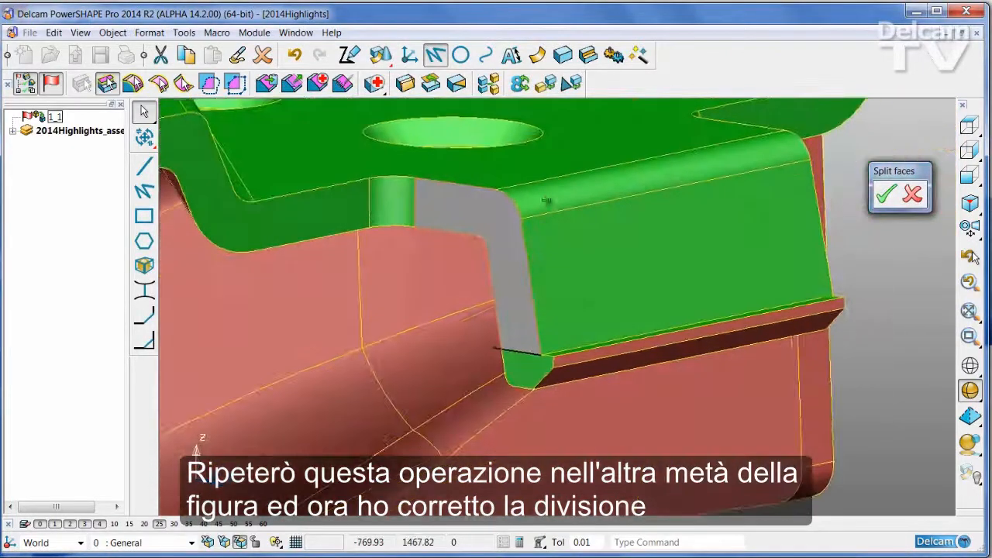
middle_click_drag(530, 371, 739, 356)
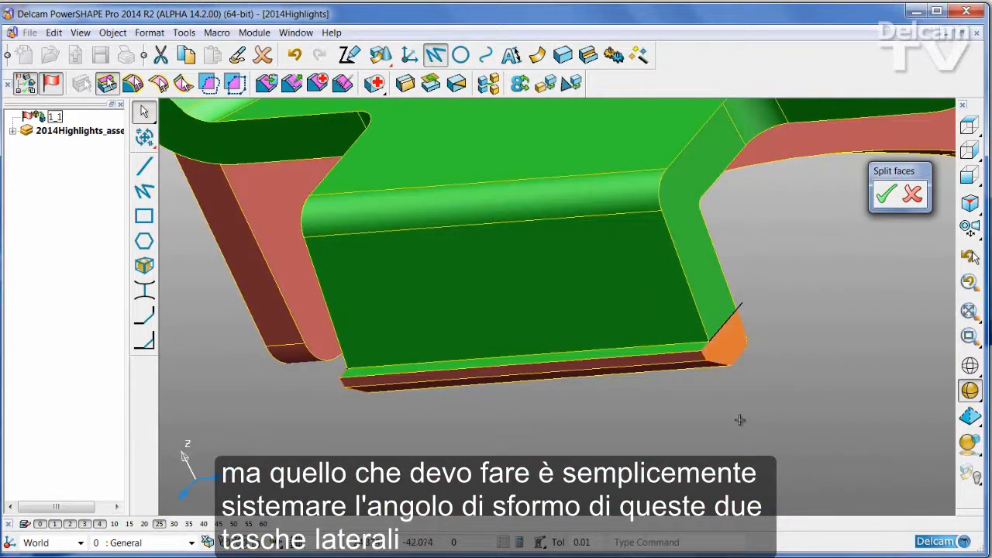
middle_click_drag(740, 419, 432, 83)
left_click(404, 83)
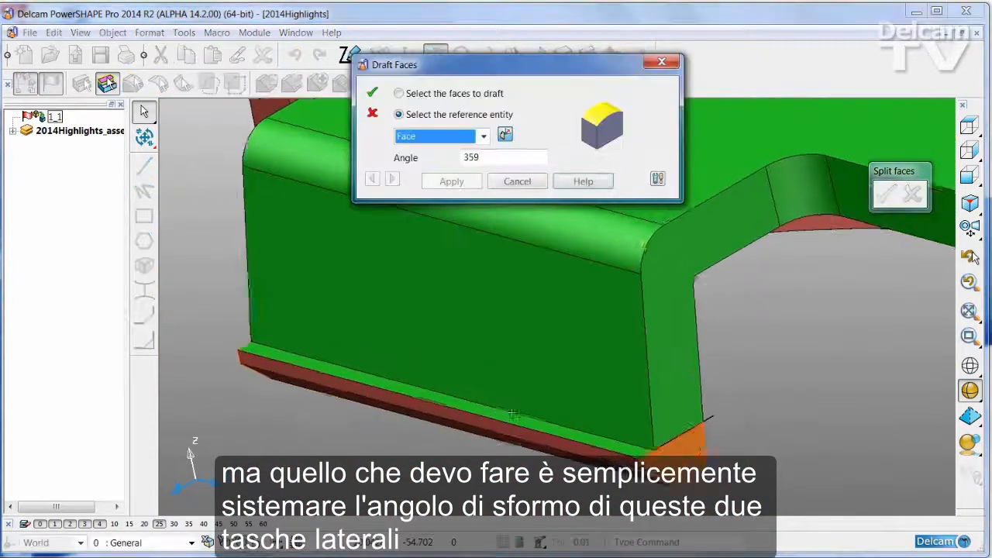
scroll(562, 402, "up", 5)
left_click(562, 402)
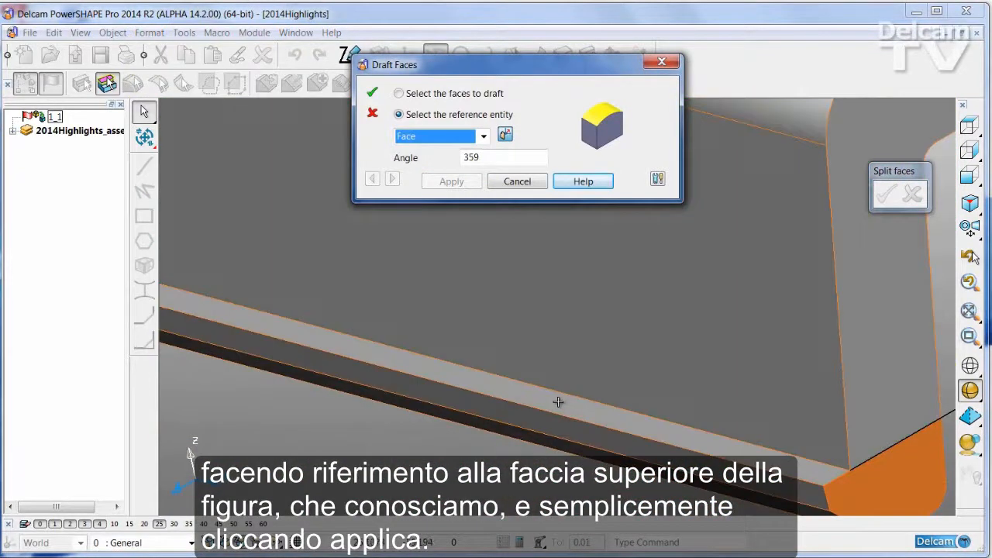
left_click(558, 402)
scroll(504, 380, "down", 3)
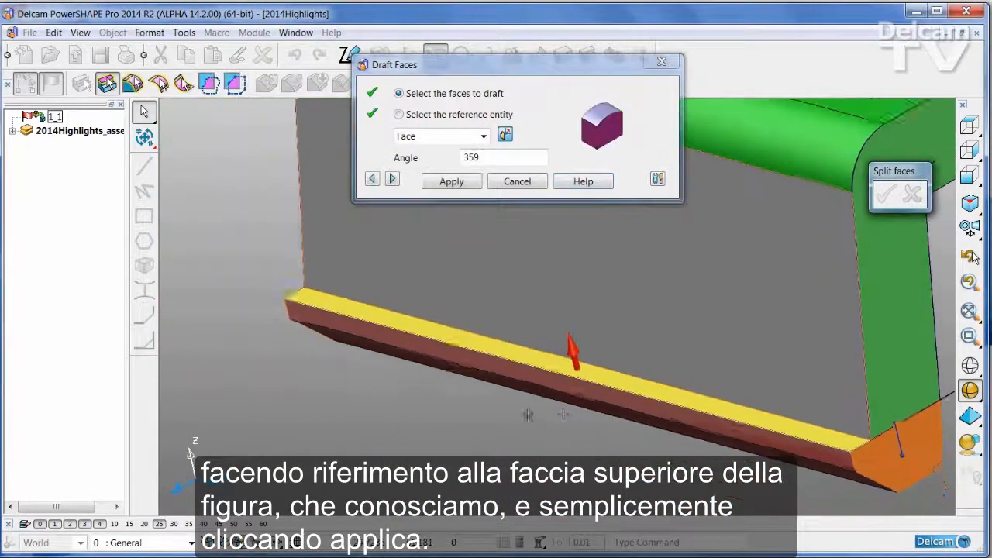
middle_click_drag(528, 366, 491, 367, "shift")
left_click(450, 181)
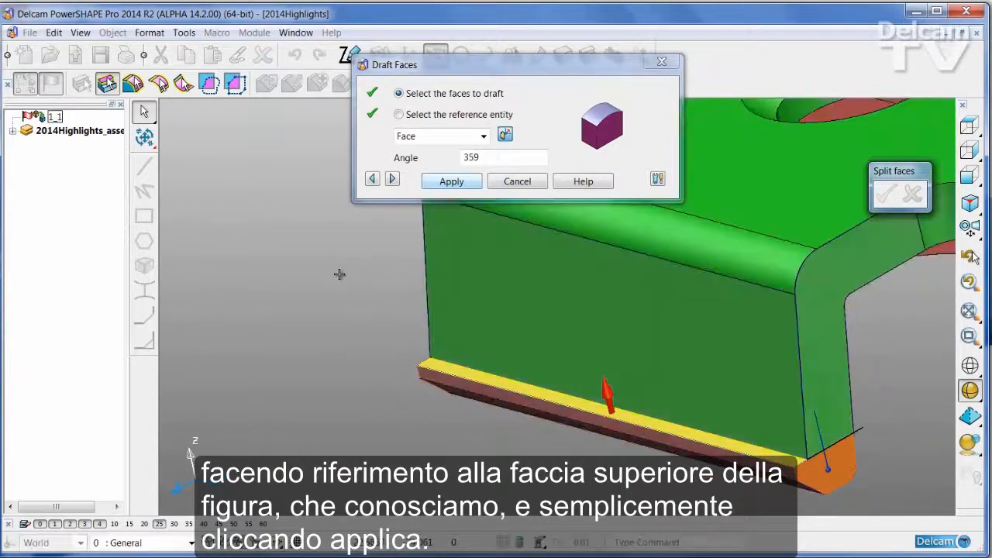
left_click(524, 184)
- Accept the face splits, return to the core/cavity separation and pull the halves apart
scroll(558, 368, "down", 5)
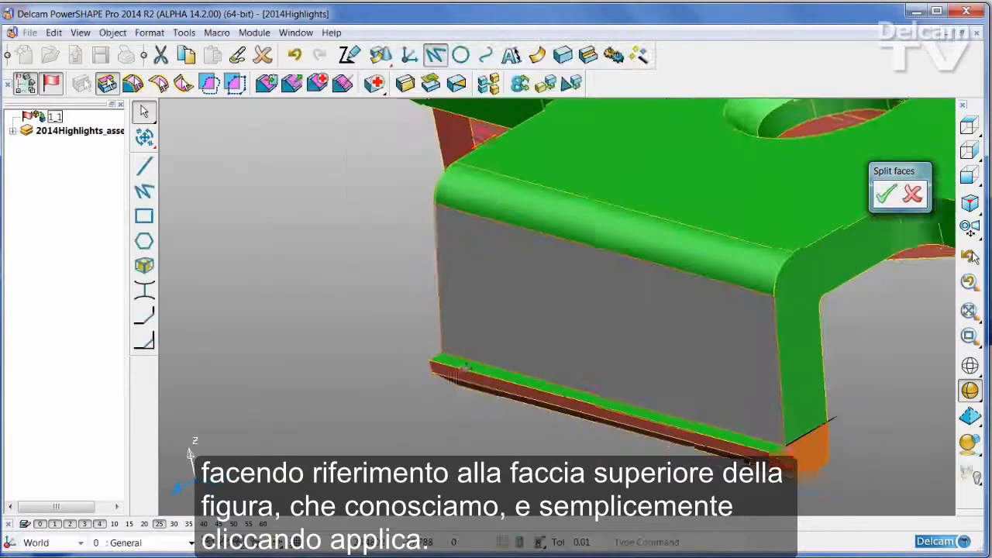
middle_click_drag(613, 372, 456, 386, "shift")
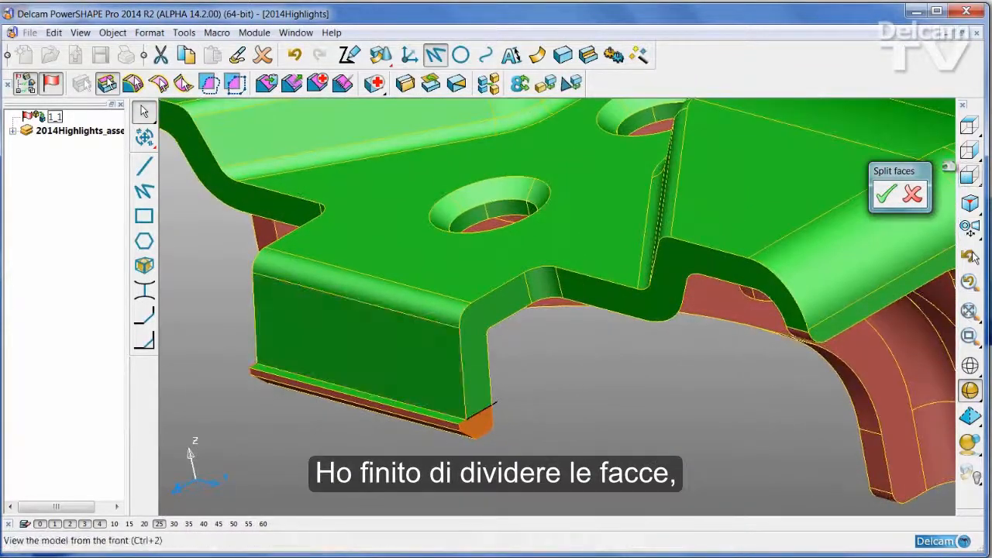
left_click(888, 198)
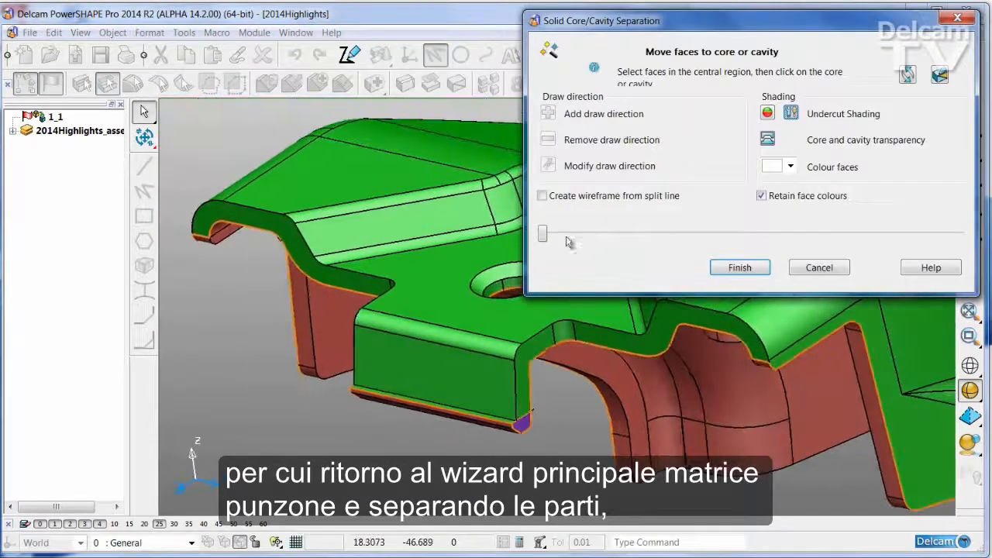
left_click_drag(544, 235, 663, 242)
middle_click_drag(648, 329, 586, 343)
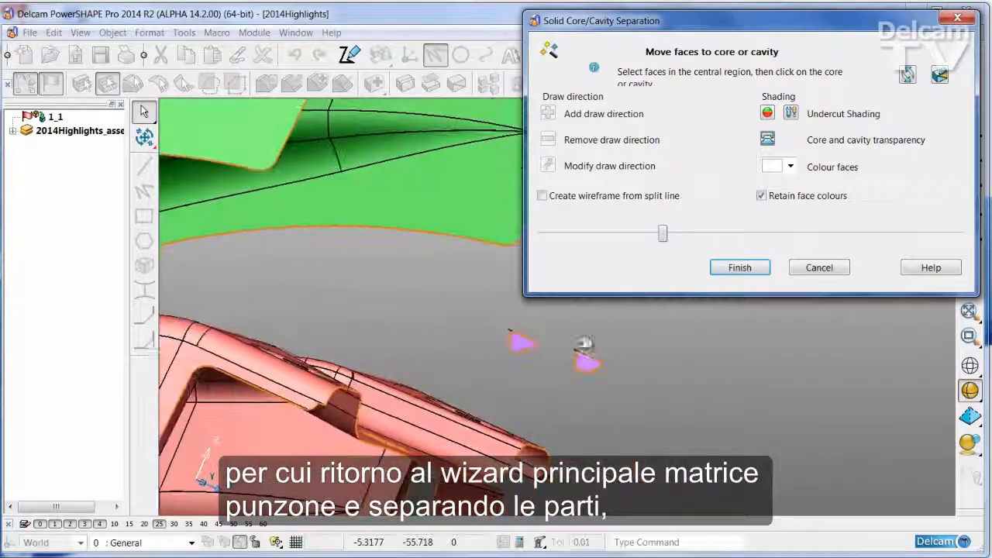
- Transfer the two ambiguous end faces of the rear lip to the red half and close the parts again
left_click_drag(474, 324, 631, 377)
middle_click_drag(632, 377, 636, 385)
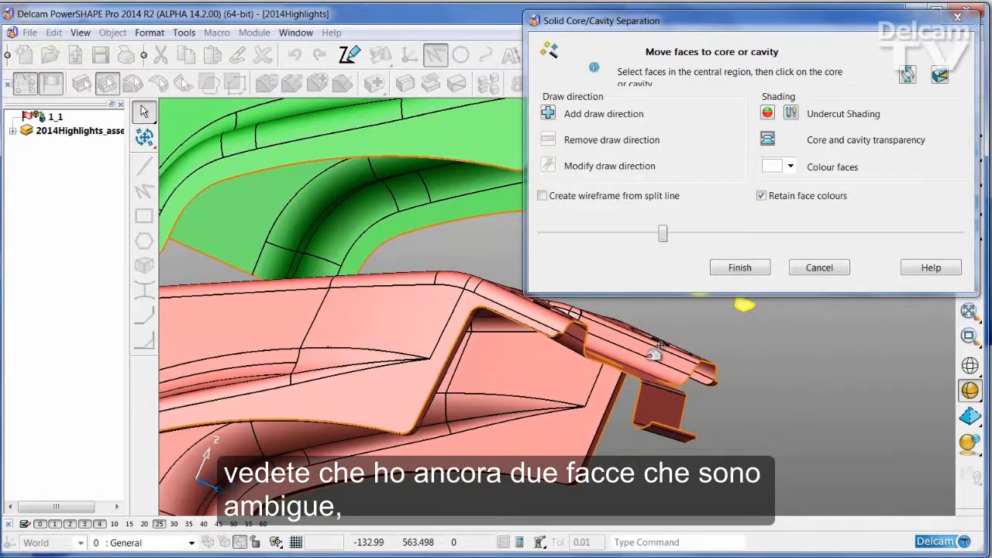
middle_click_drag(766, 387, 709, 397)
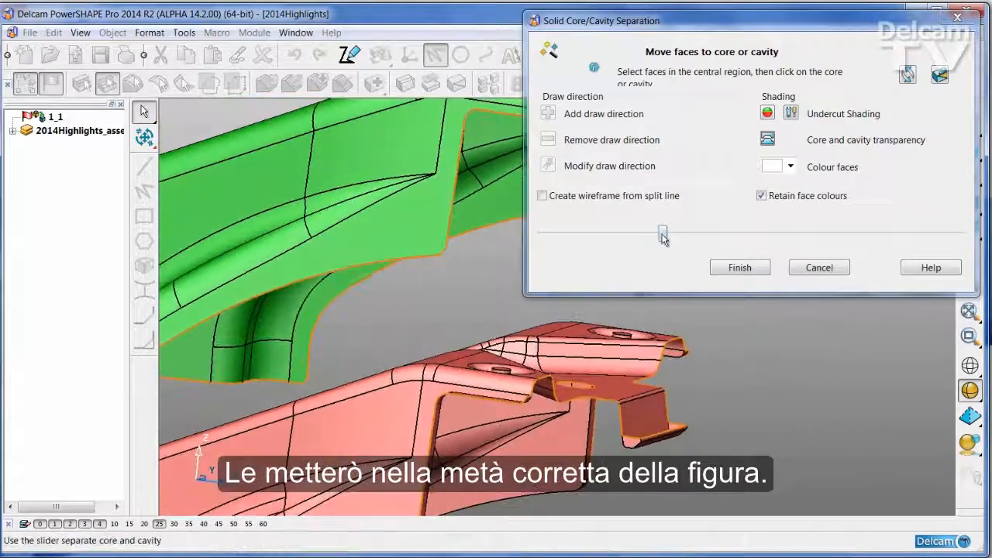
left_click_drag(663, 236, 543, 237)
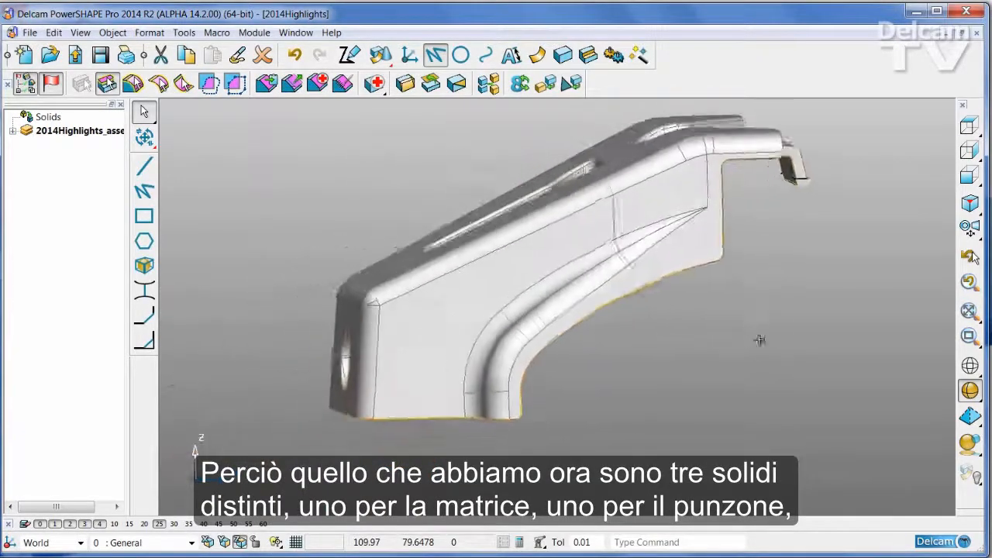
- Remove the separated solids, including the ring-shaped side slider, leaving only the boundary wireframe and workplanes
left_click(756, 347)
left_click(581, 140)
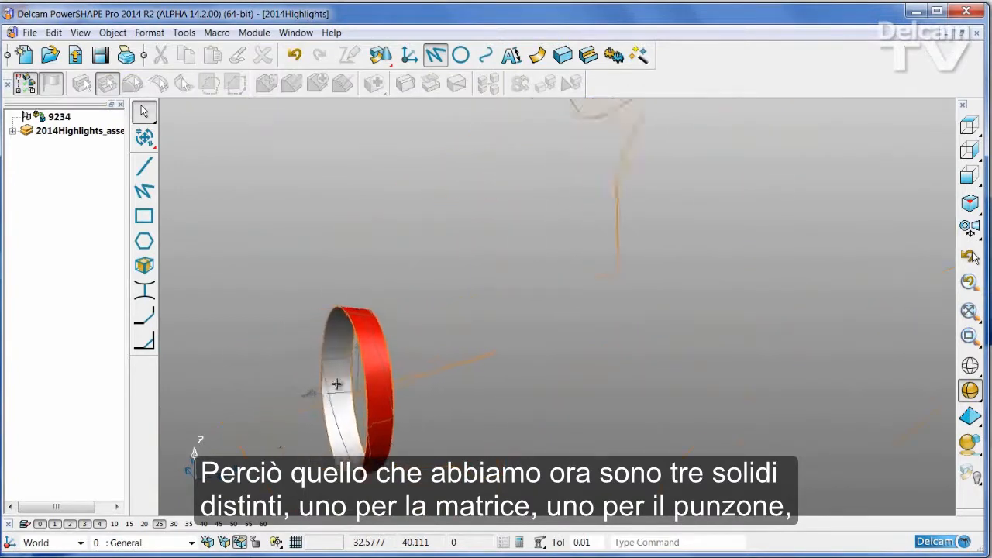
left_click(376, 370)
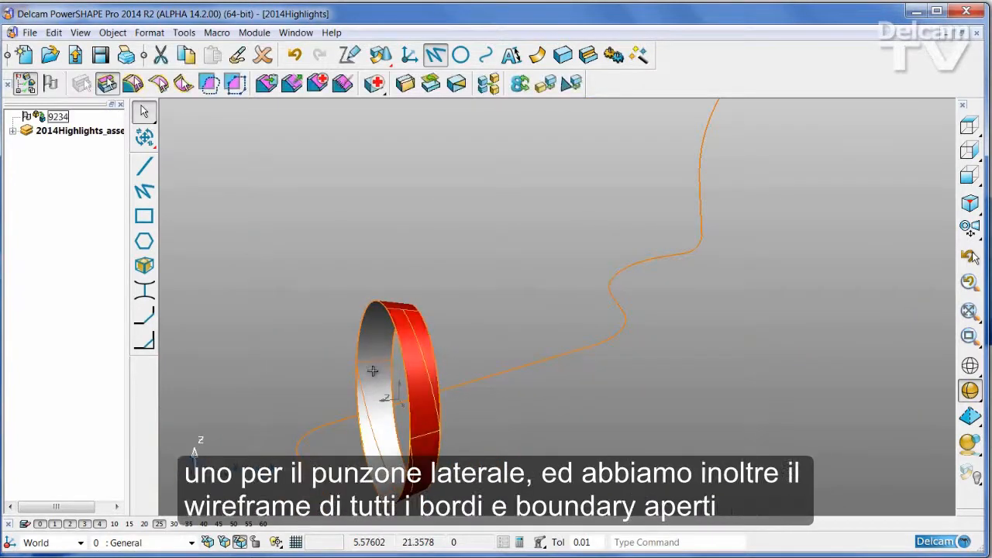
key("Delete")
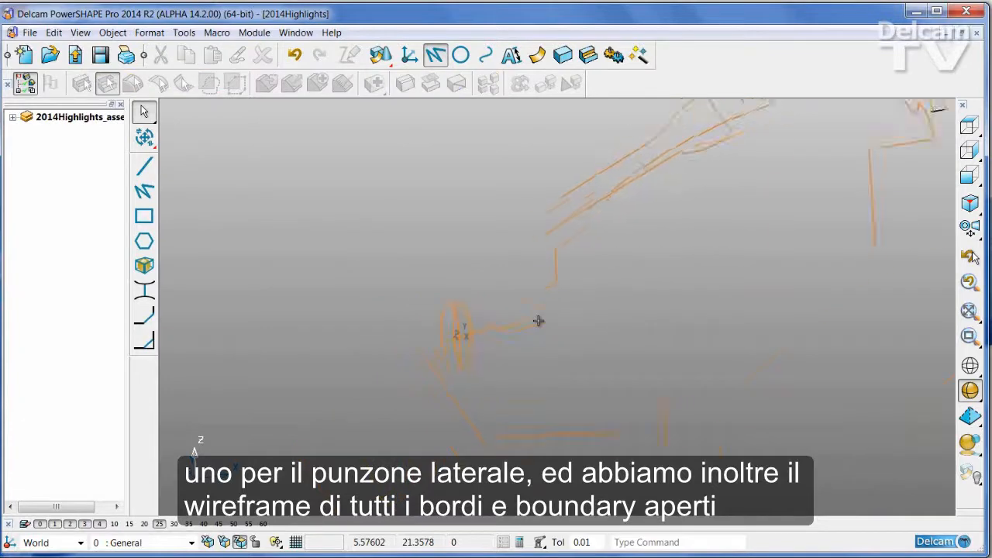
- Inspect the boundary curves of the front hole, long slot, outer edge and small round hole by selecting each one
left_click(455, 349)
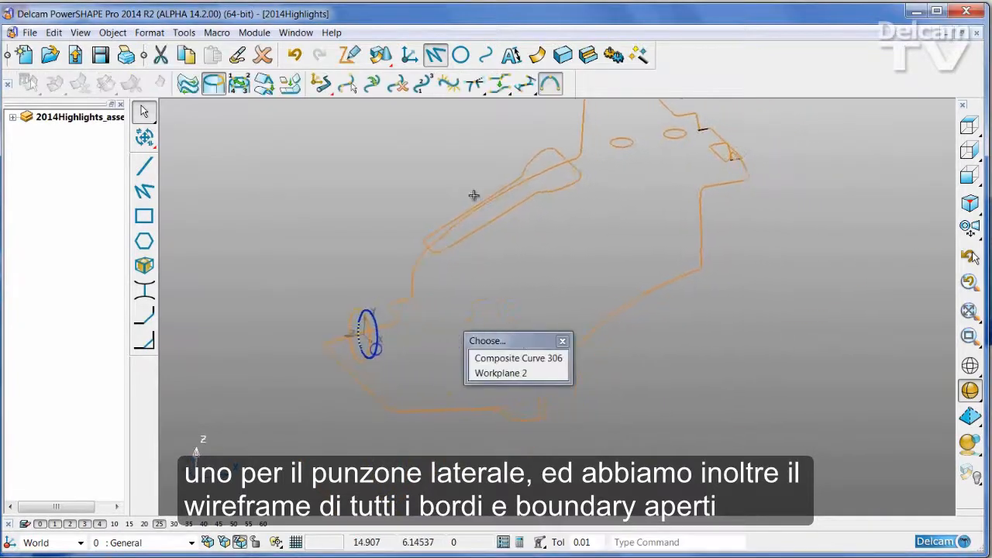
left_click(511, 213)
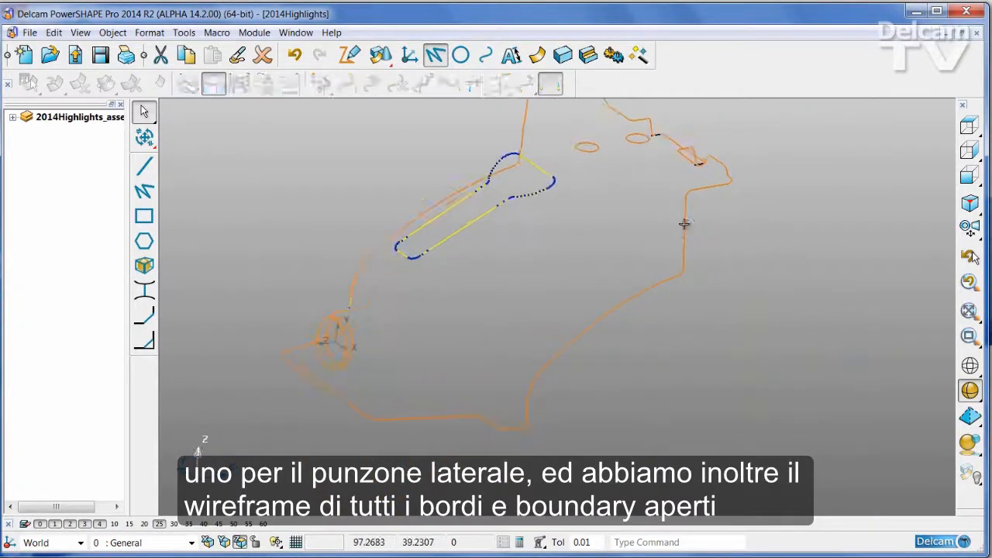
left_click(684, 224)
left_click(555, 164)
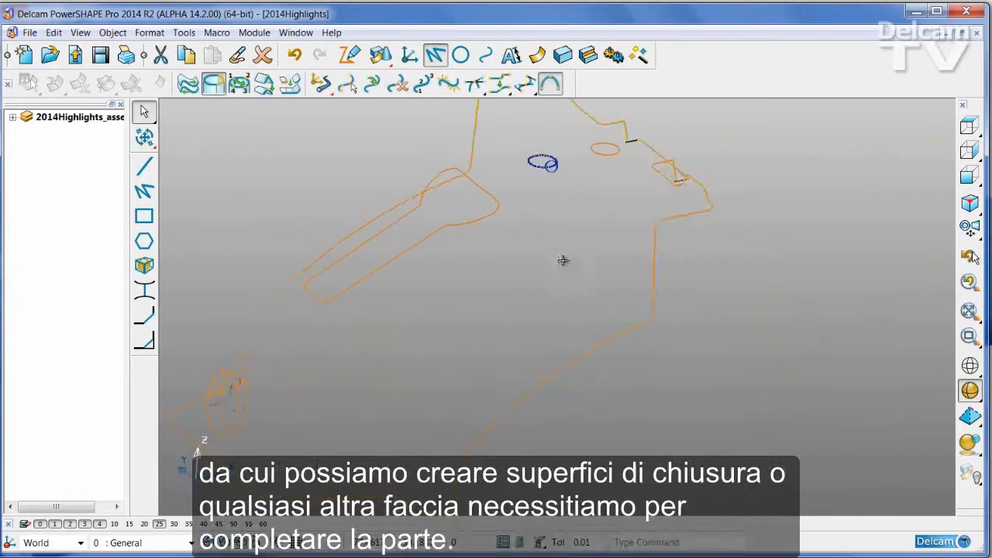